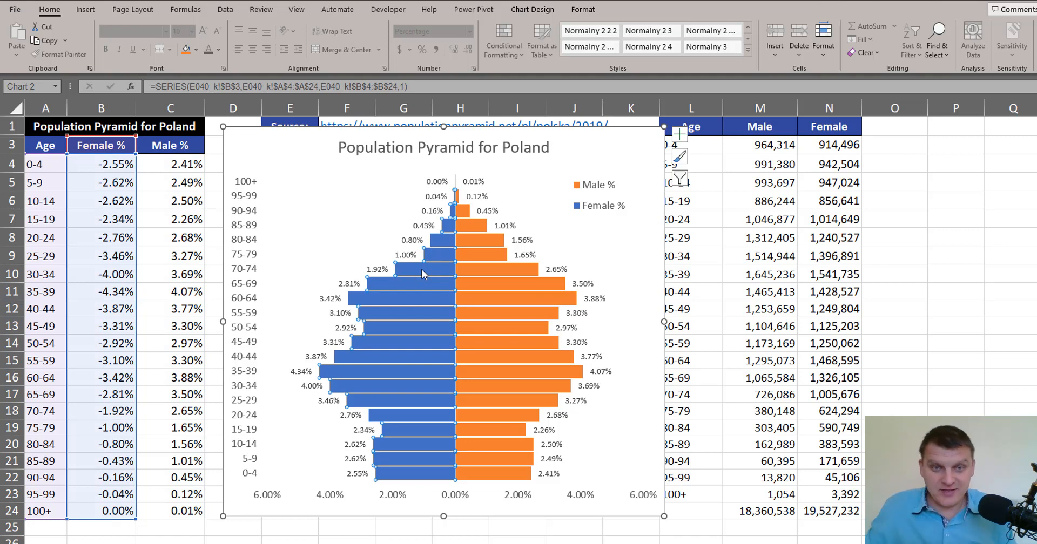
pyautogui.click(484, 270)
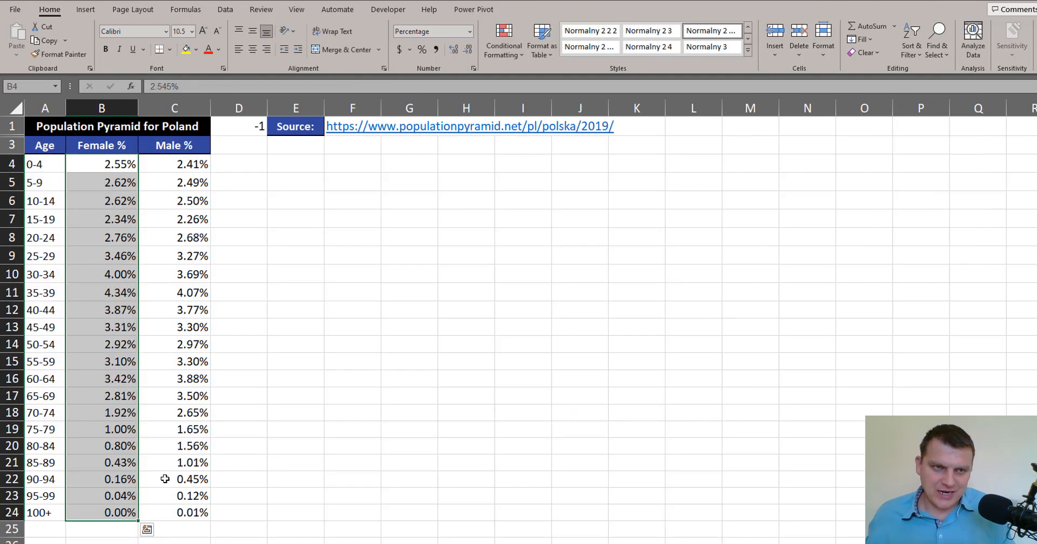
pyautogui.click(233, 132)
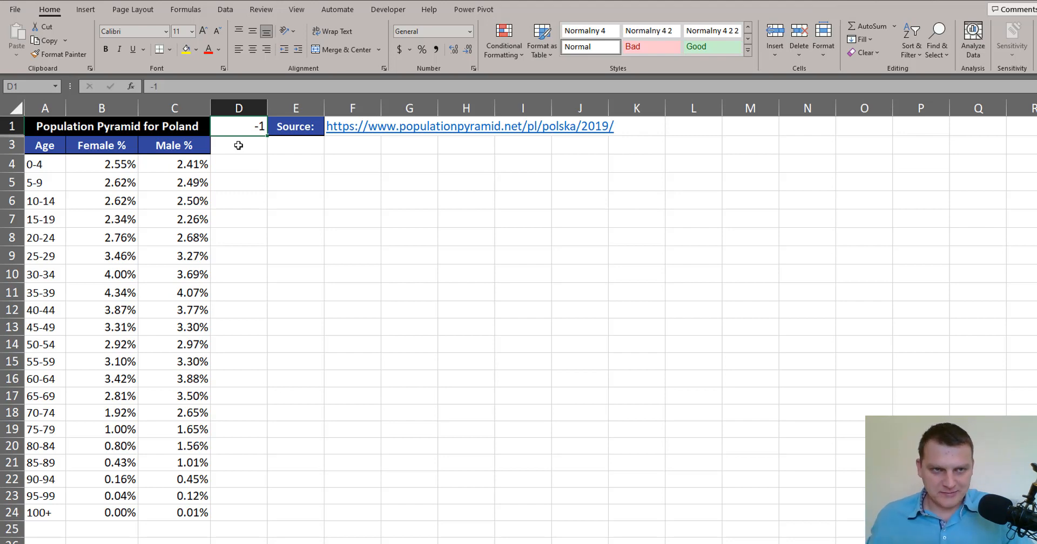
pyautogui.moveTo(124, 164); pyautogui.dragTo(96, 514)
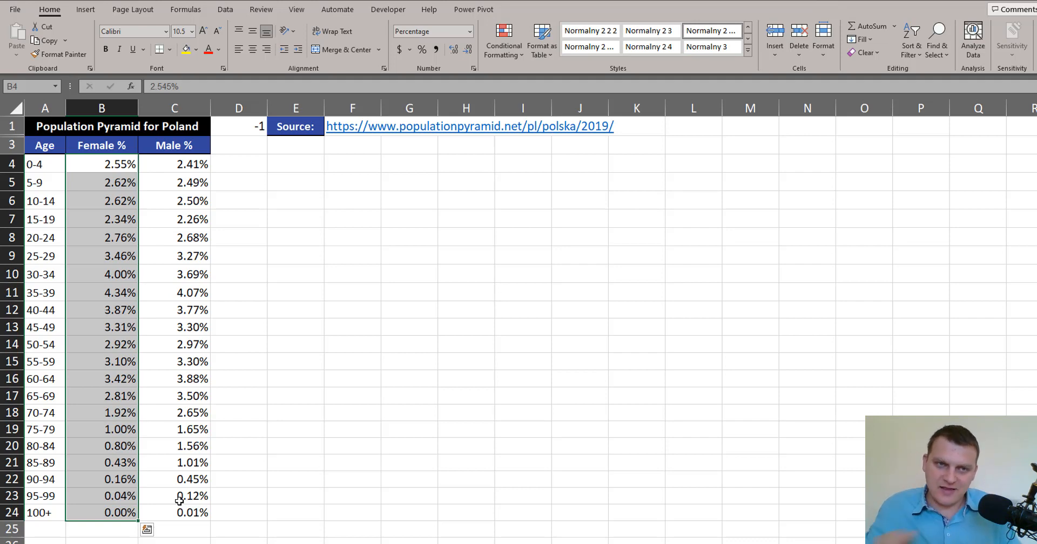
# Multiply the Female % values in B4:B24 by the -1 from D1, using Paste Special with Values and Multiply
pyautogui.click(232, 127)
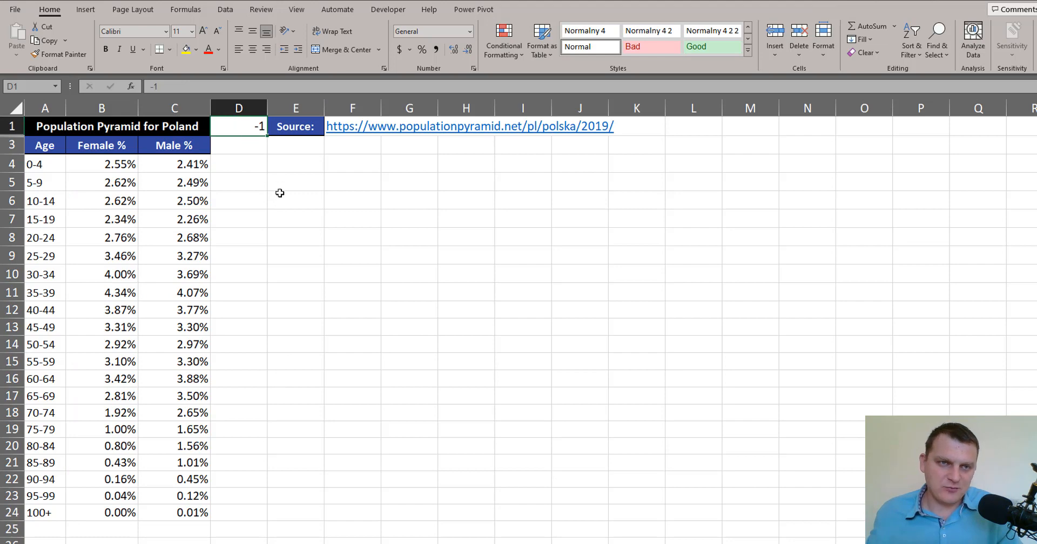
pyautogui.hotkey('ctrl', 'c')
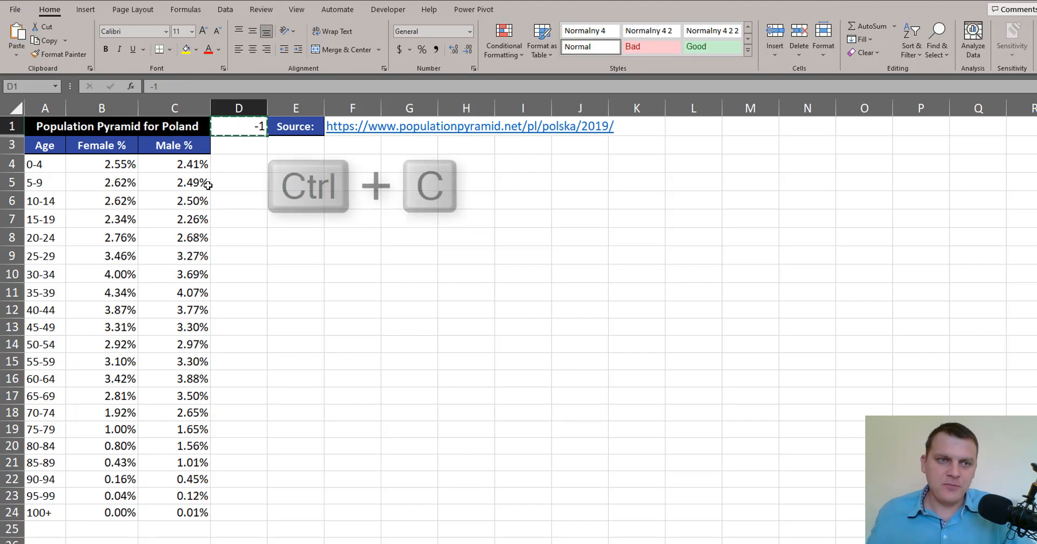
pyautogui.moveTo(118, 164); pyautogui.dragTo(117, 513)
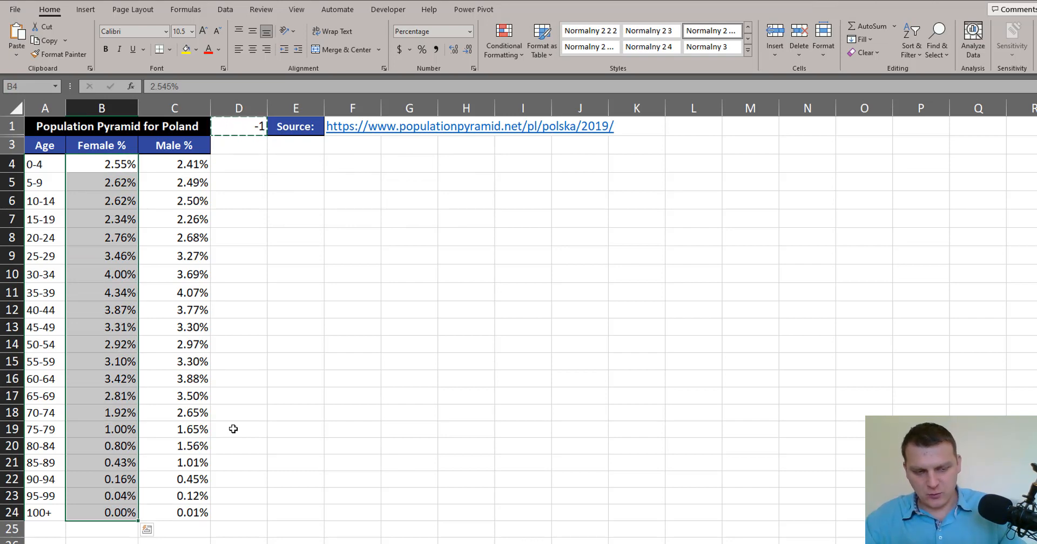
pyautogui.hotkey('ctrl', 'alt', 'v')
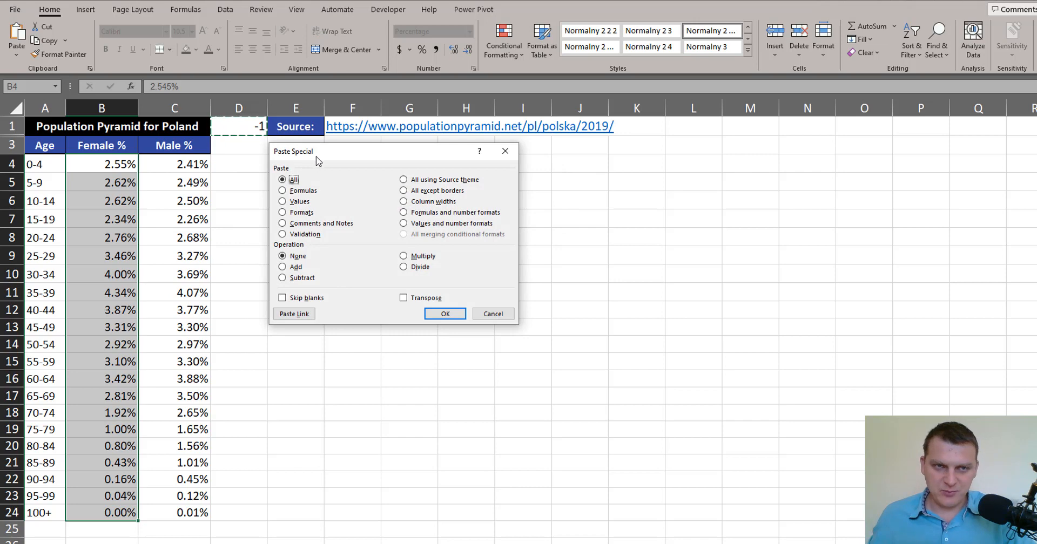
pyautogui.click(296, 203)
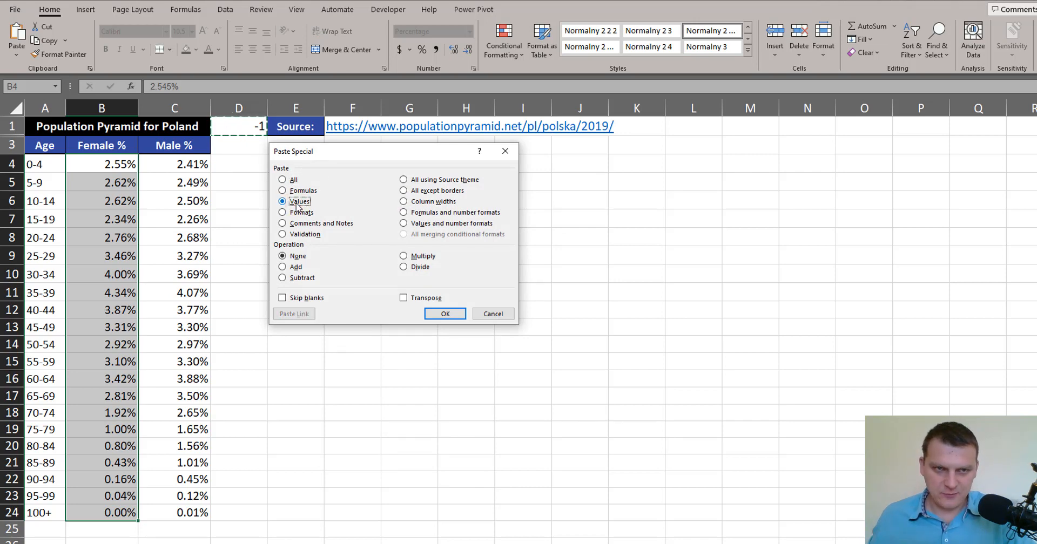
pyautogui.click(424, 256)
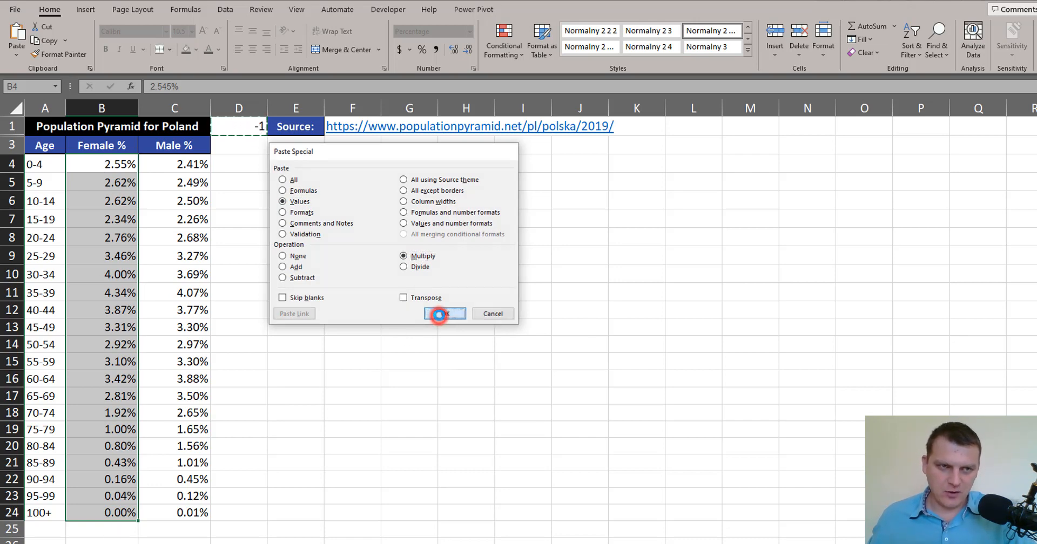
pyautogui.click(445, 314)
pyautogui.click(115, 163)
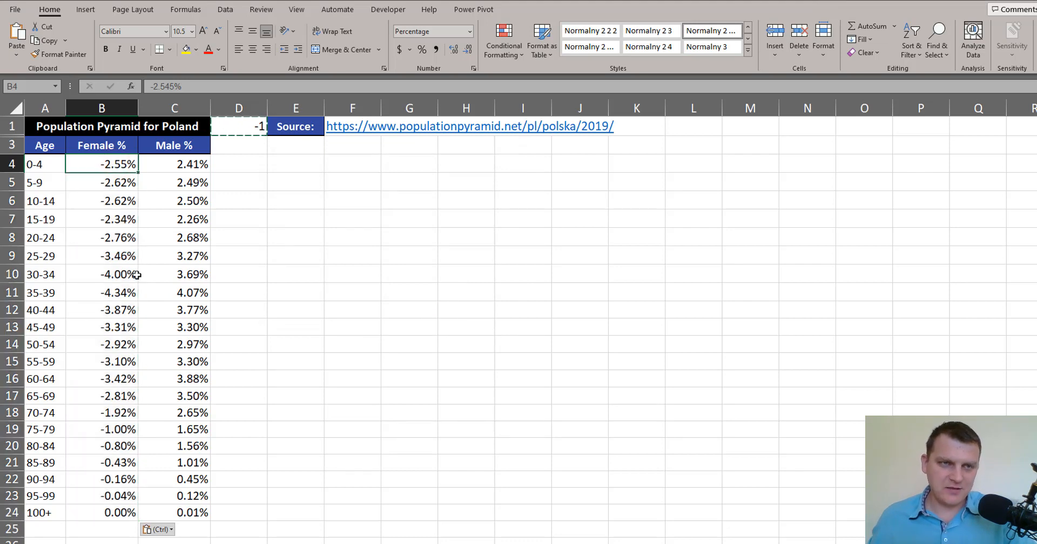
pyautogui.click(165, 165)
pyautogui.click(115, 164)
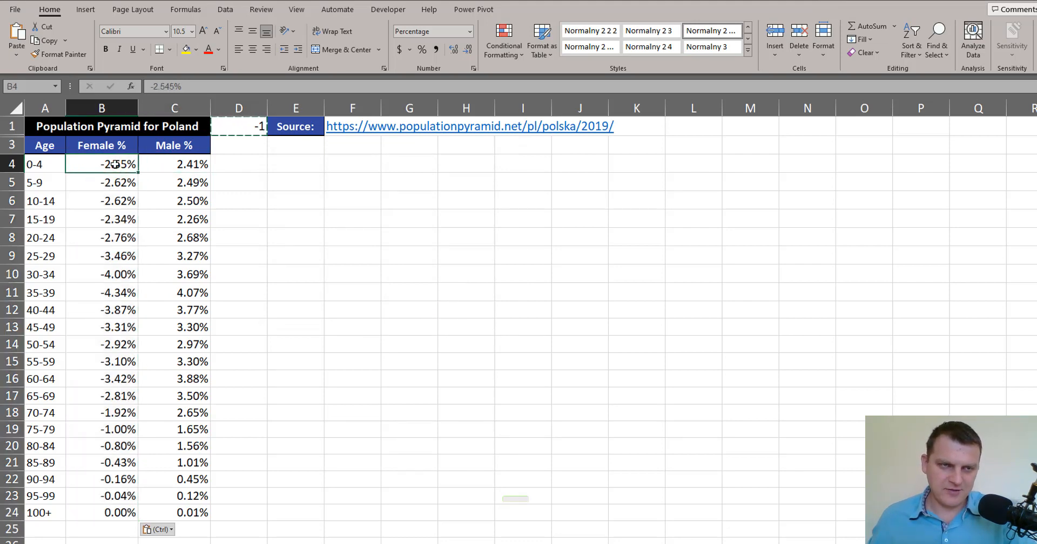
pyautogui.click(156, 163)
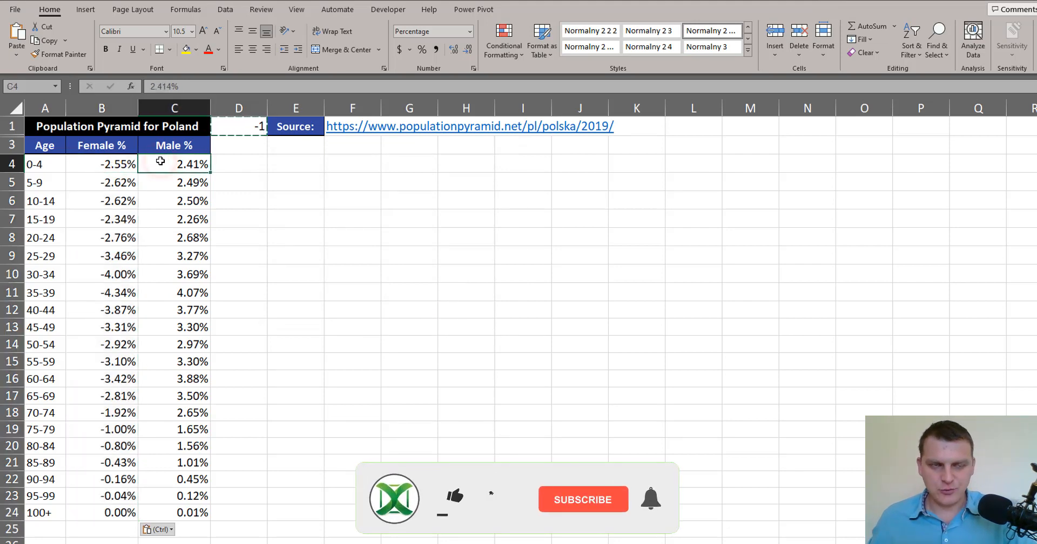
# Insert a 2-D clustered bar chart from the population table containing the Age, Female % and Male % columns
pyautogui.click(103, 164)
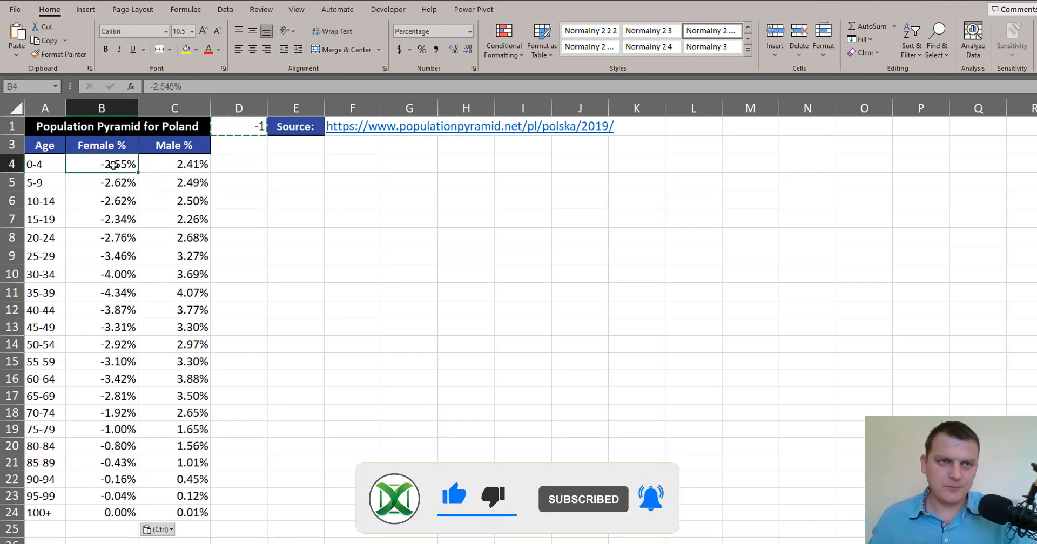
pyautogui.click(88, 11)
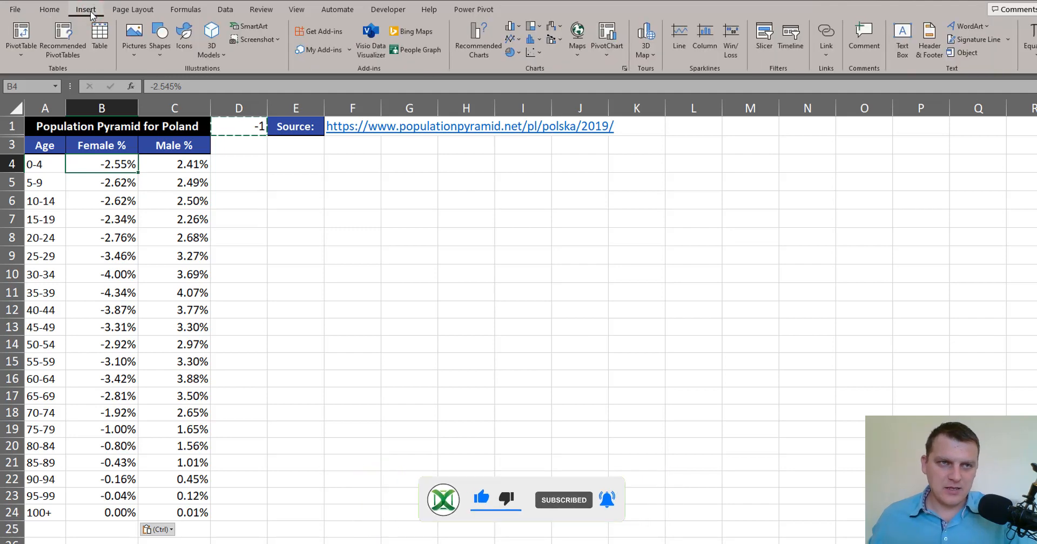
pyautogui.click(516, 30)
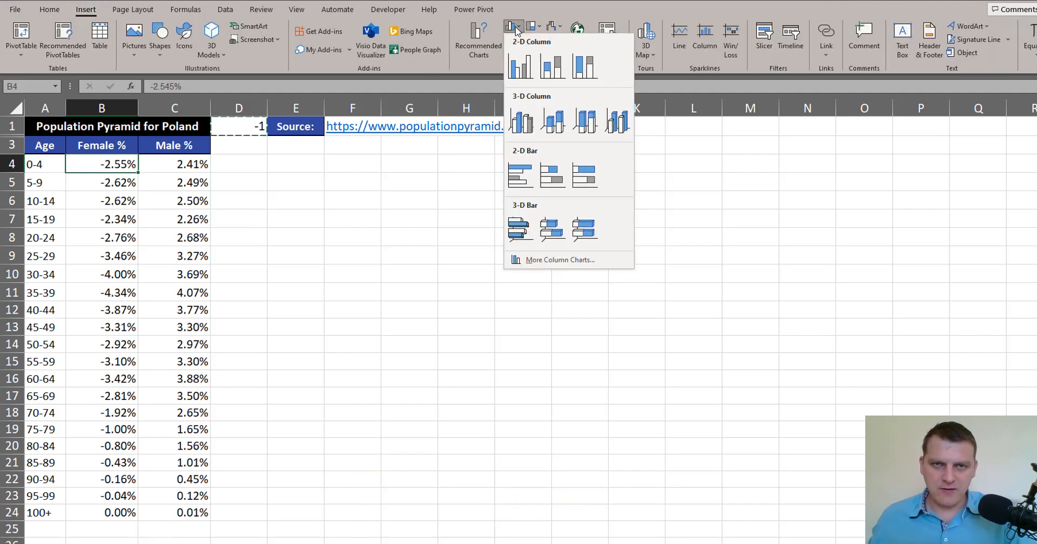
pyautogui.click(519, 172)
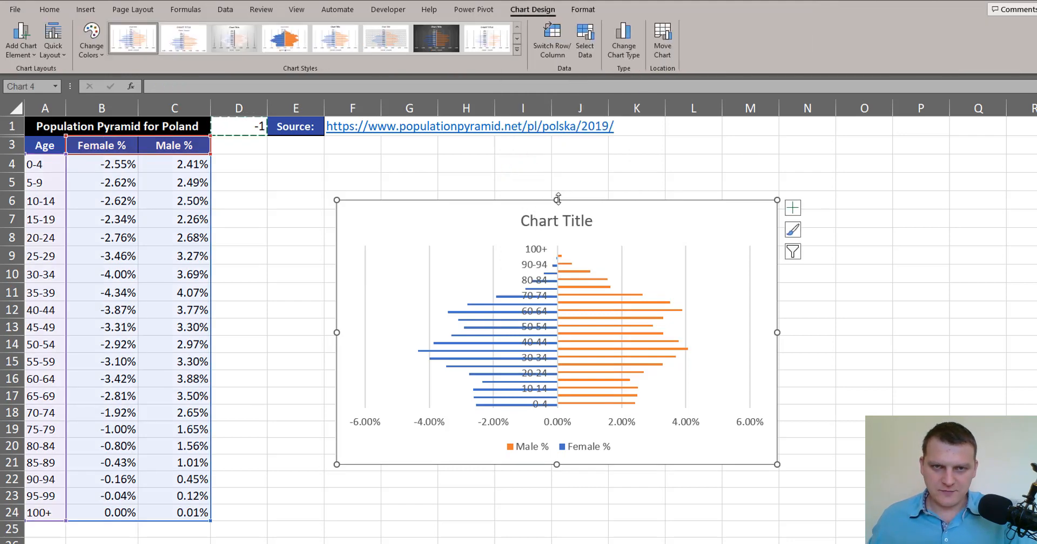
# Enlarge the chart's height upward and downward and move it closer to the data table
pyautogui.moveTo(557, 199); pyautogui.dragTo(558, 119)
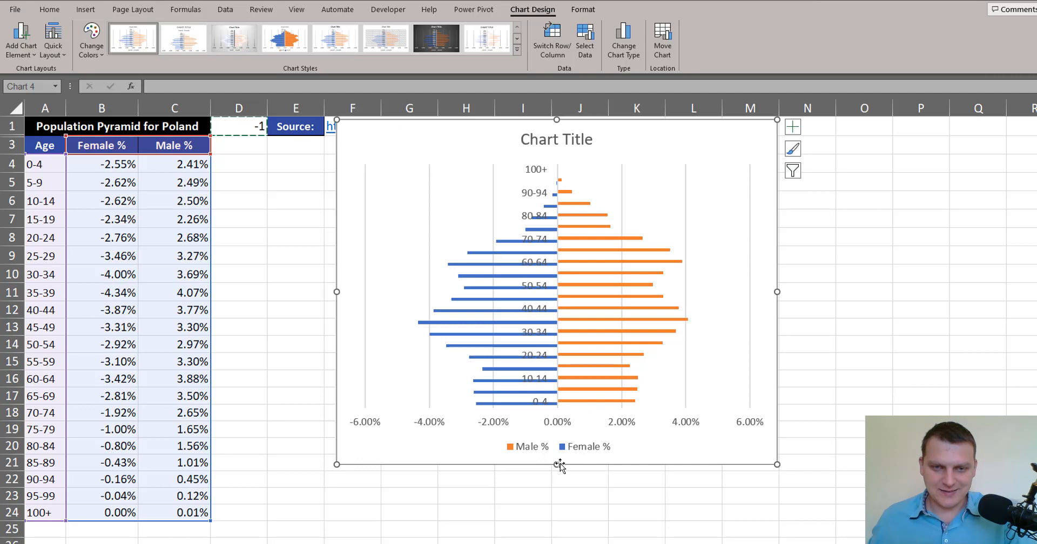
pyautogui.moveTo(559, 466); pyautogui.dragTo(557, 495)
pyautogui.moveTo(655, 135); pyautogui.dragTo(563, 142)
# Change the chart title to "Population Pyramid"
pyautogui.click(489, 154)
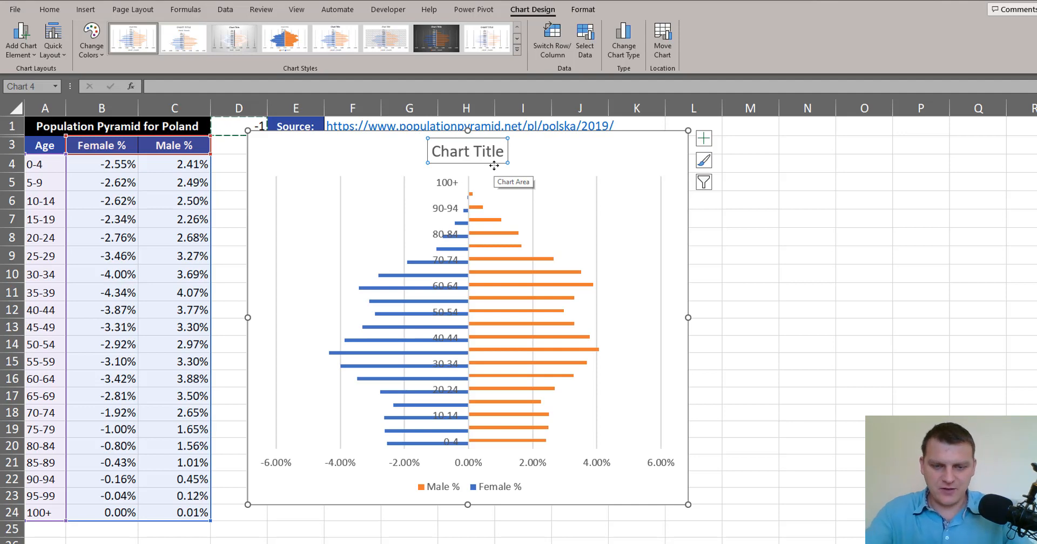
pyautogui.write('Population P')
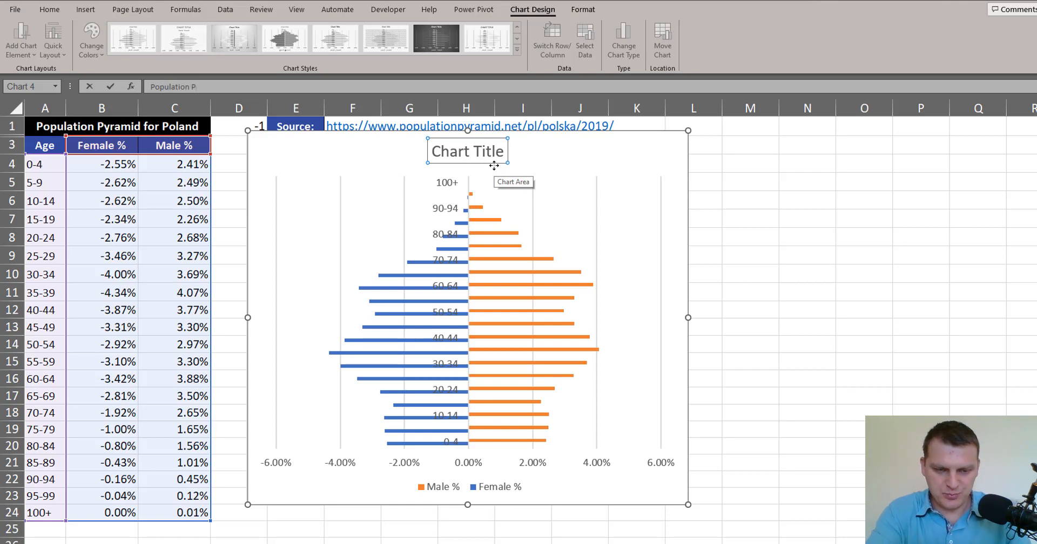
pyautogui.write('yramid')
pyautogui.press('Return')
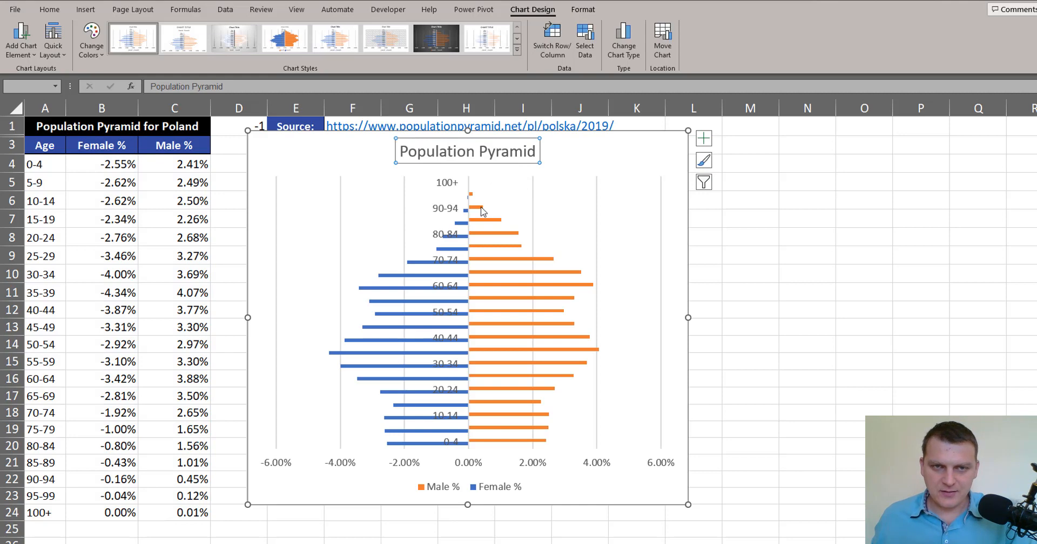
# Set the series overlap of the chart's bars to 100% in the Male % series formatting
pyautogui.click(479, 206)
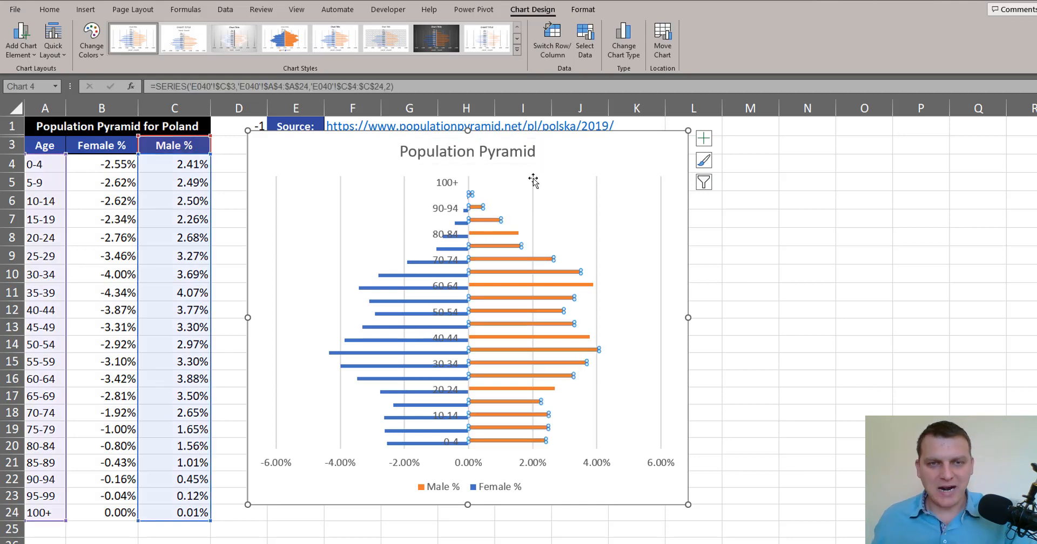
pyautogui.hotkey('ctrl', '1')
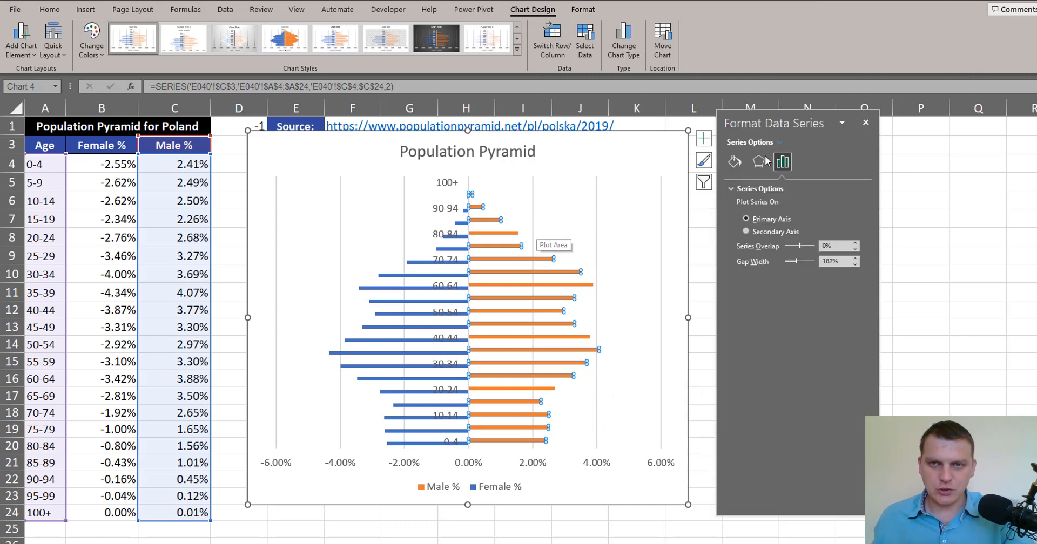
pyautogui.doubleClick(809, 122)
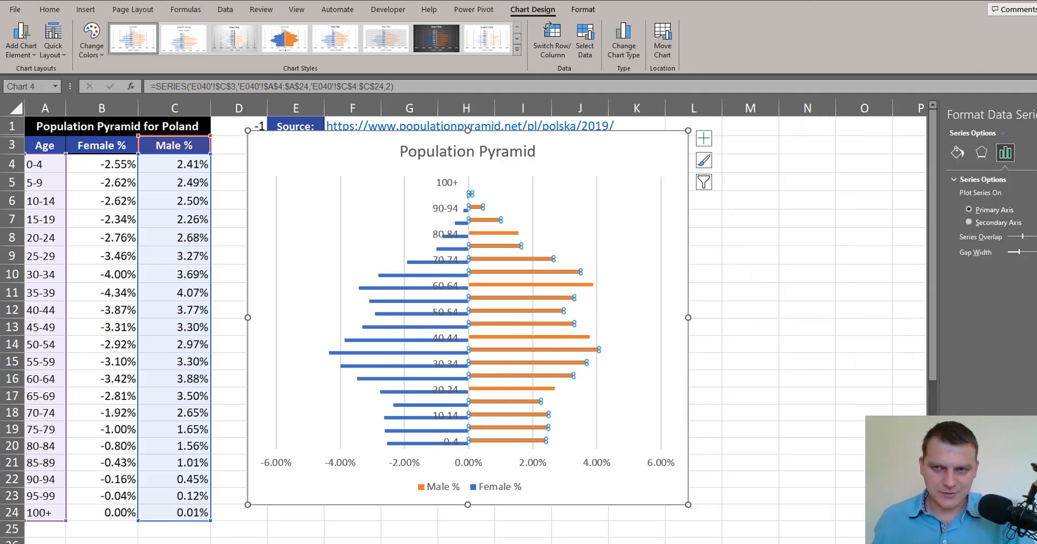
pyautogui.moveTo(1029, 113); pyautogui.dragTo(817, 123)
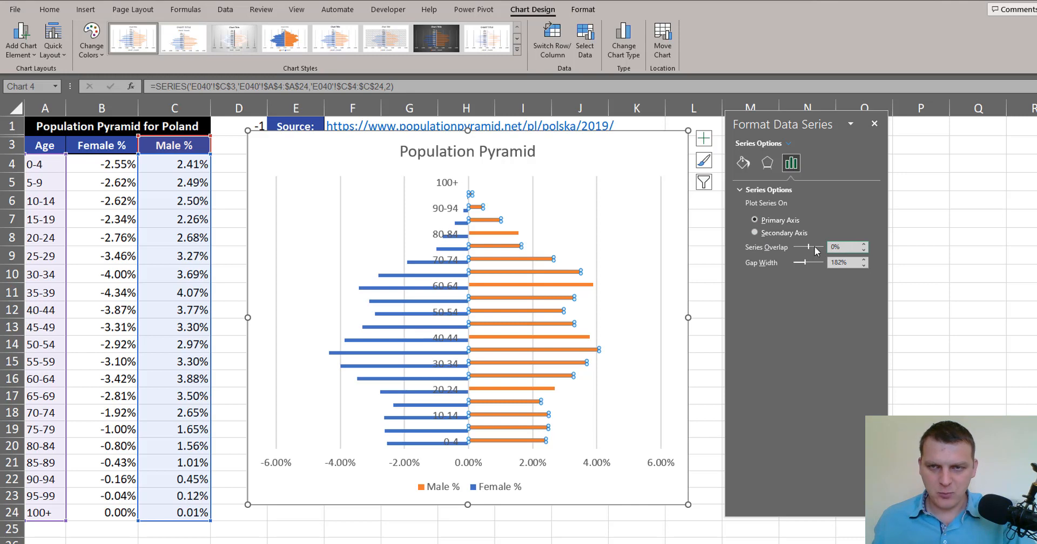
pyautogui.moveTo(810, 246); pyautogui.dragTo(823, 246)
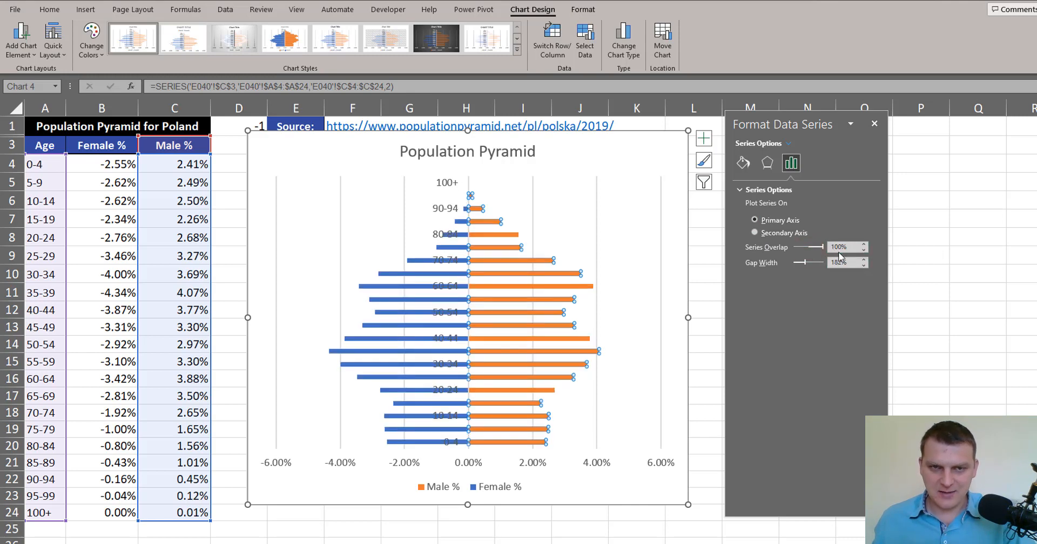
# Set the gap width of the chart's bars to 10%
pyautogui.click(496, 235)
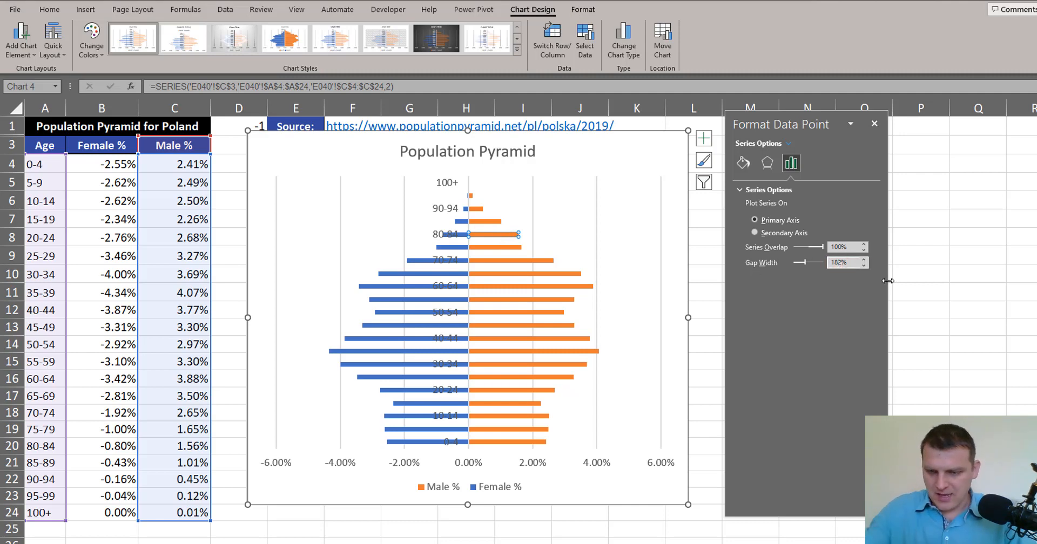
pyautogui.doubleClick(835, 261)
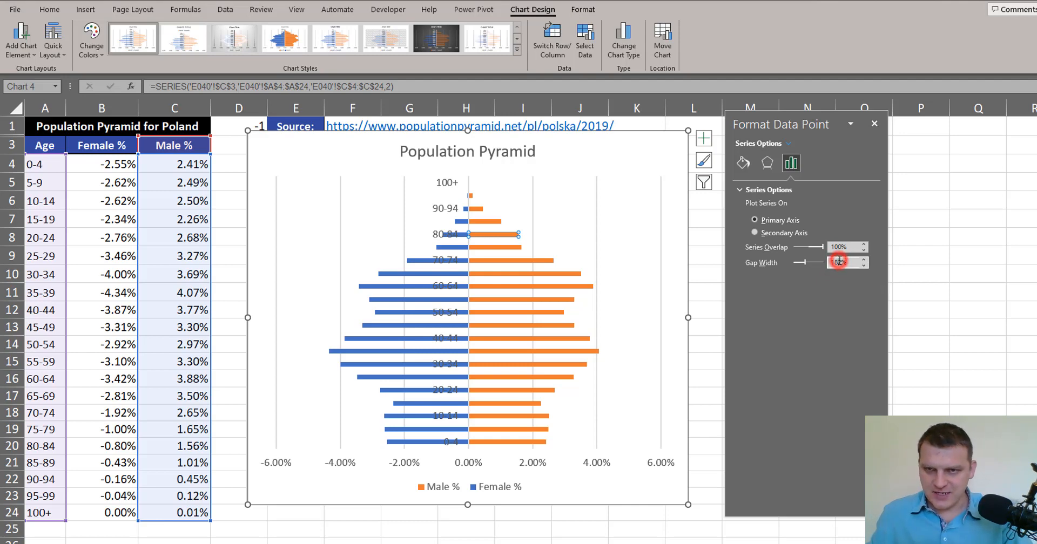
pyautogui.write('1')
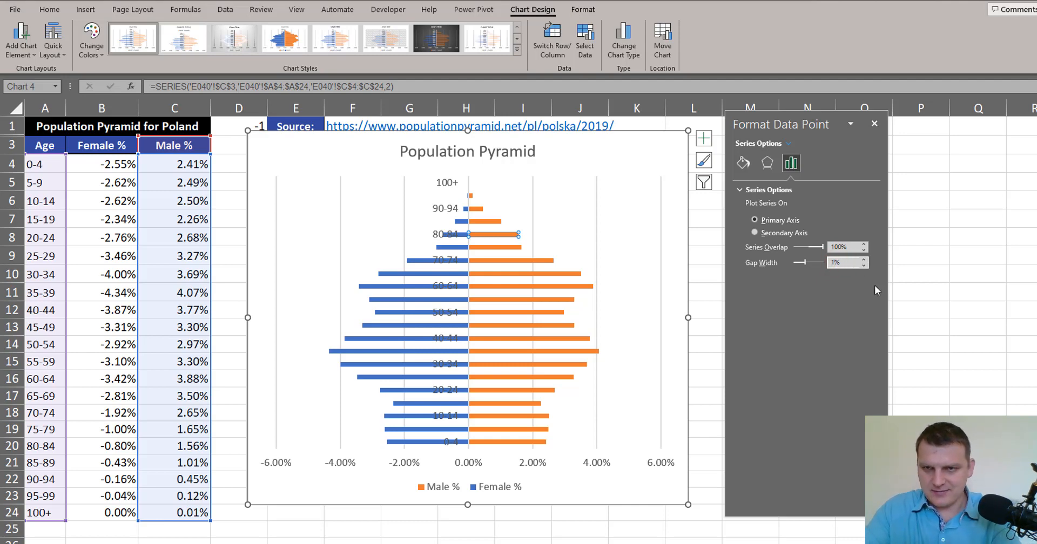
pyautogui.write('0')
pyautogui.press('Return')
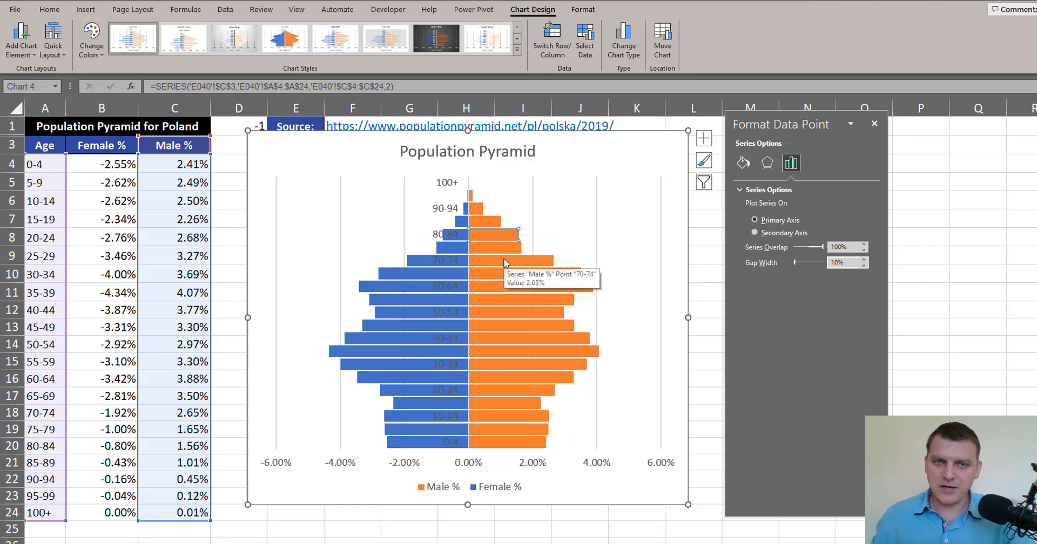
# Set the vertical age axis labels to the Low position with a specified interval unit of 1
pyautogui.click(443, 192)
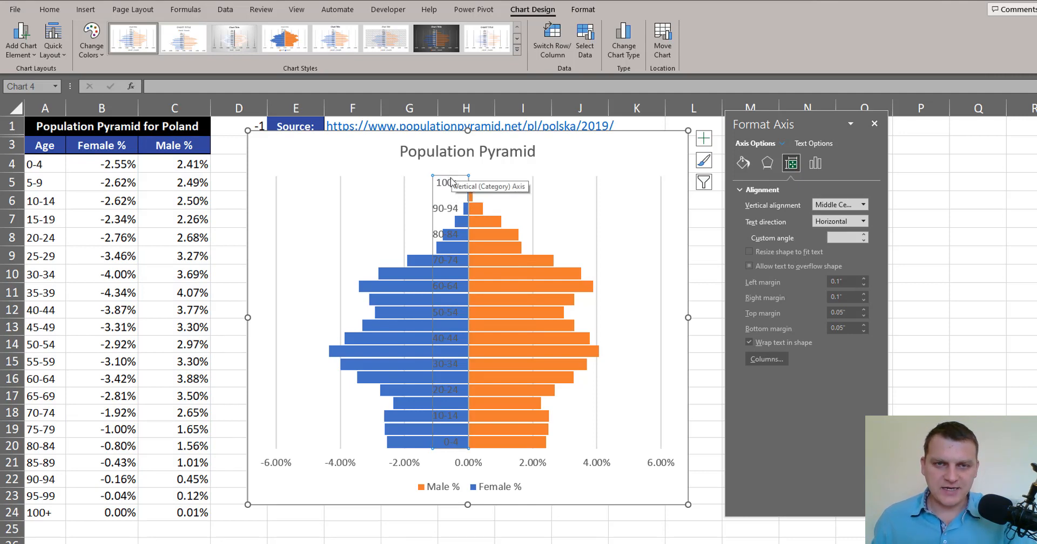
pyautogui.hotkey('ctrl', '1')
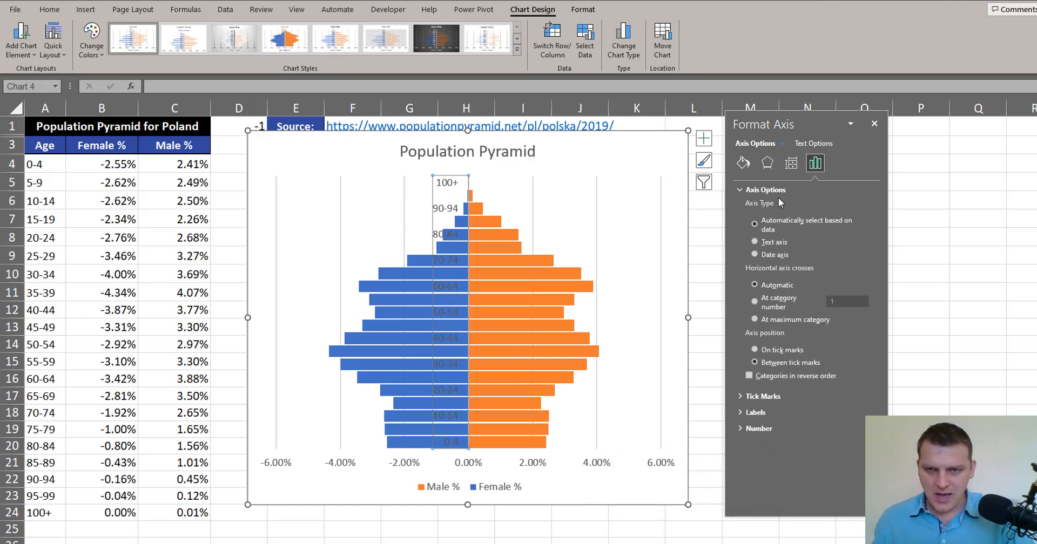
pyautogui.click(747, 190)
pyautogui.click(749, 222)
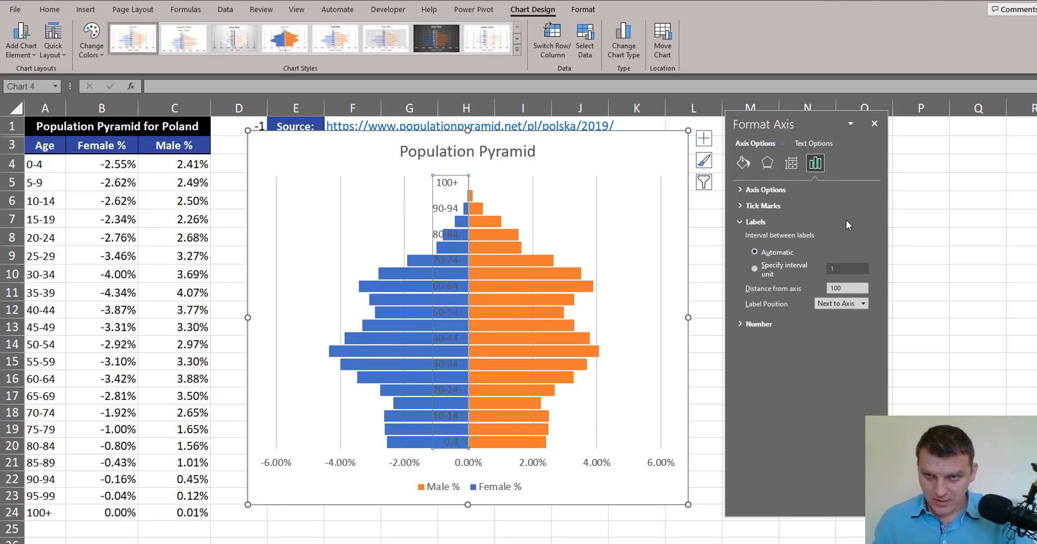
pyautogui.click(850, 305)
pyautogui.click(837, 337)
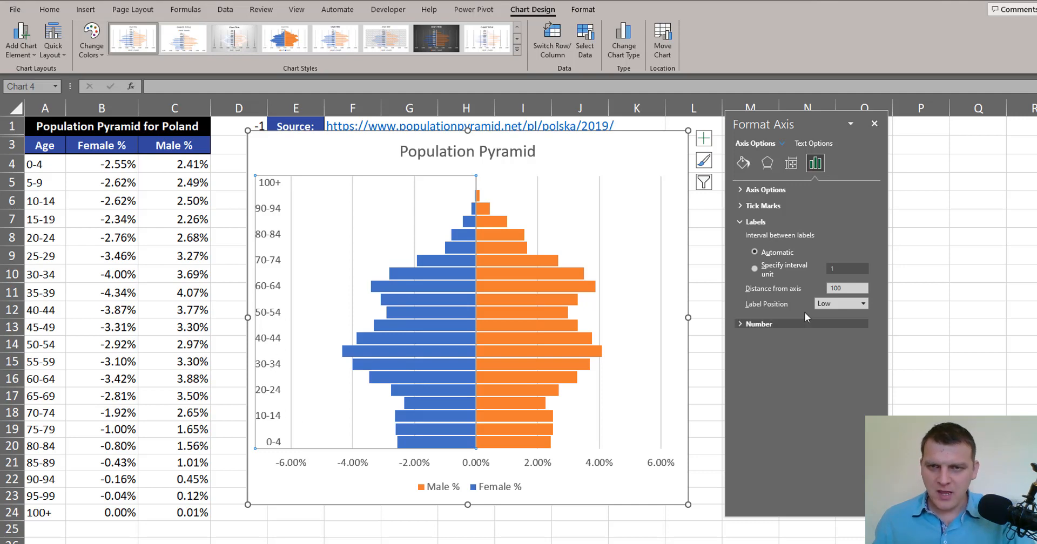
pyautogui.click(784, 269)
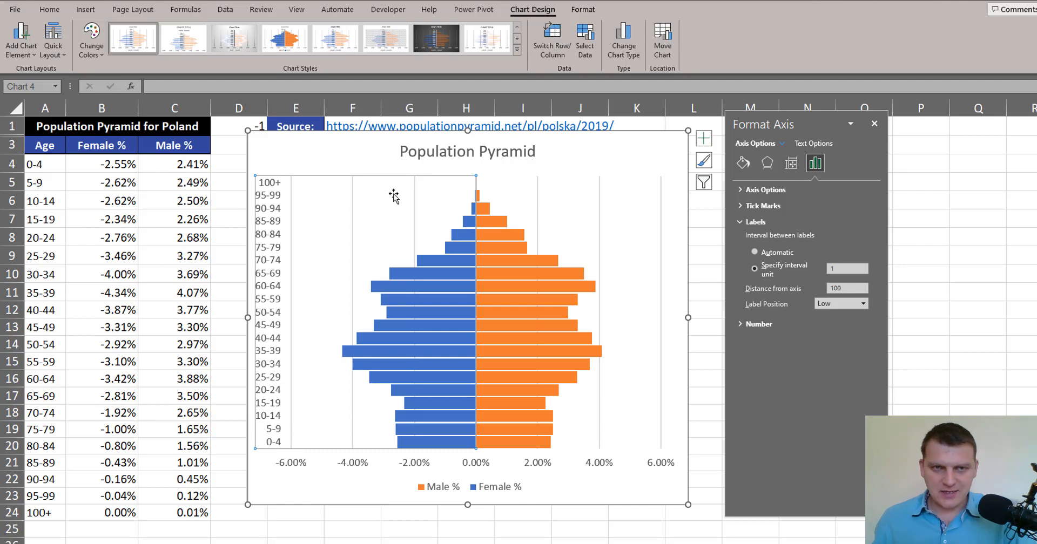
pyautogui.click(336, 160)
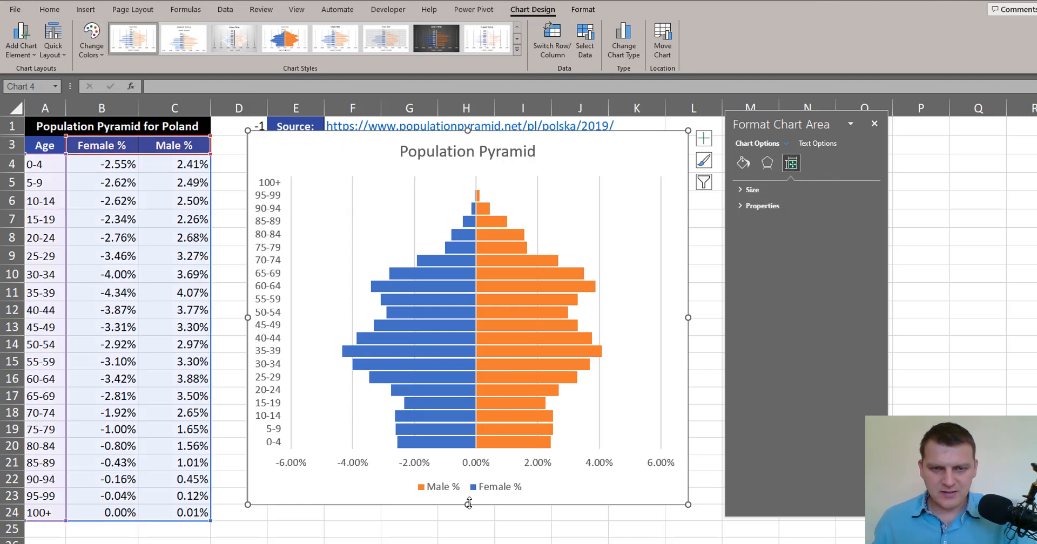
# Make the chart slightly taller at its lower edge and remove the vertical major gridlines
pyautogui.moveTo(468, 504); pyautogui.dragTo(468, 522)
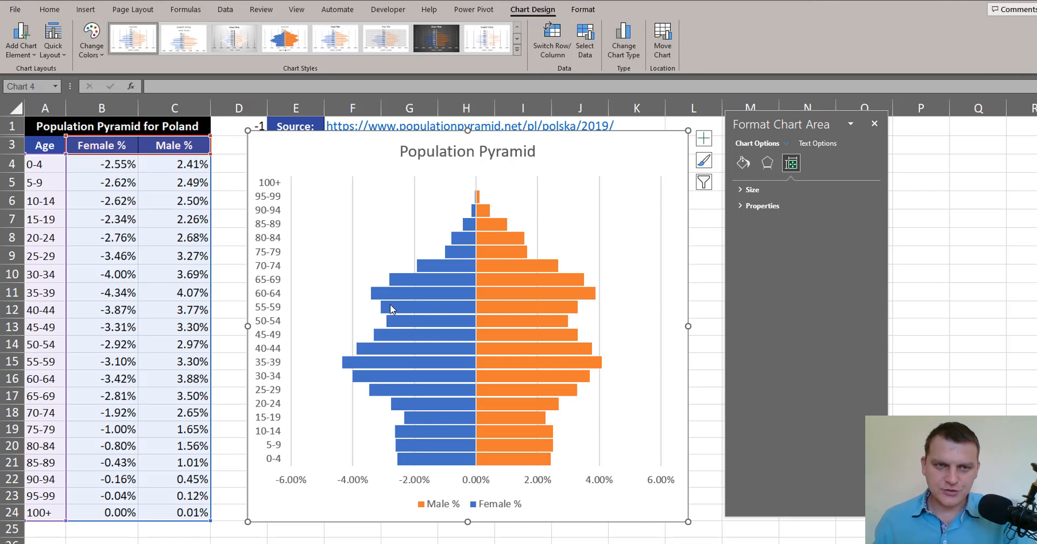
pyautogui.click(354, 218)
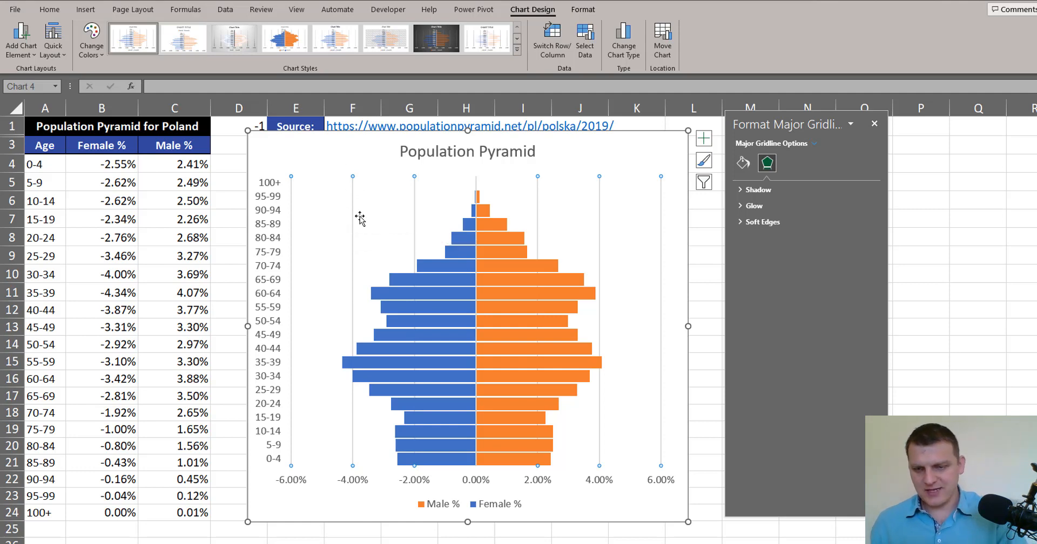
pyautogui.press('Delete')
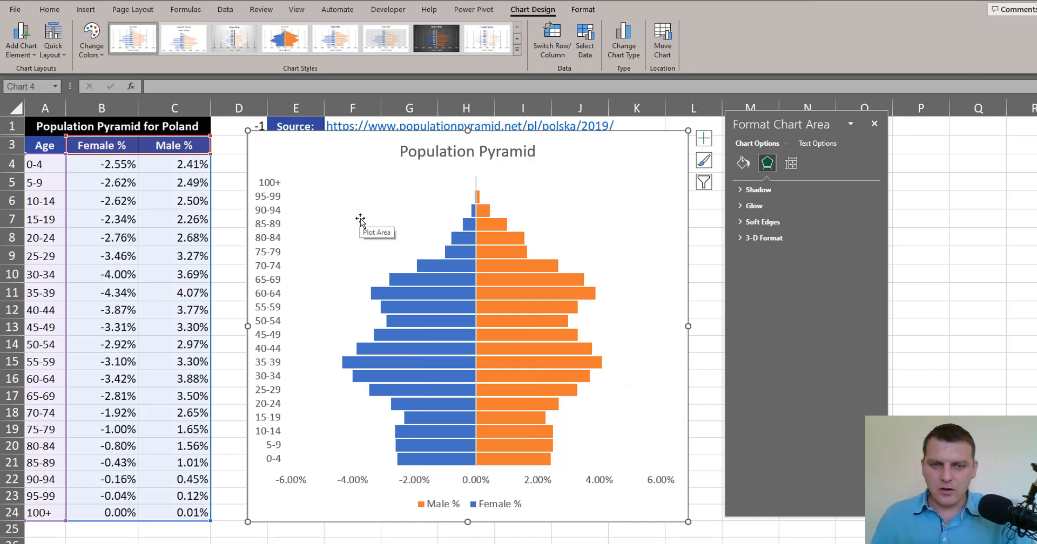
# Apply the custom number format 0.00%;0.00% to the horizontal value axis so negative percentages display without a minus sign
pyautogui.click(361, 481)
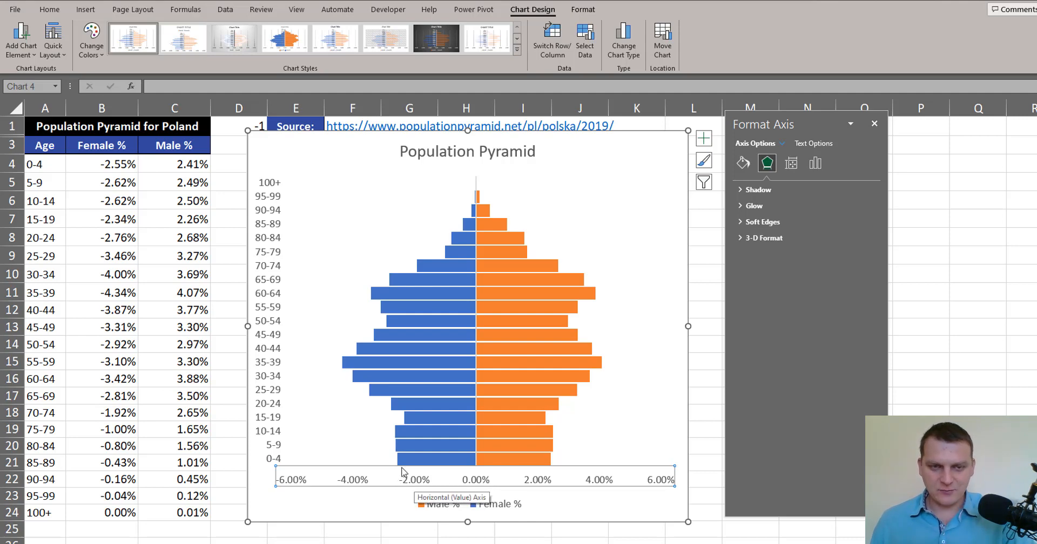
pyautogui.hotkey('ctrl', '1')
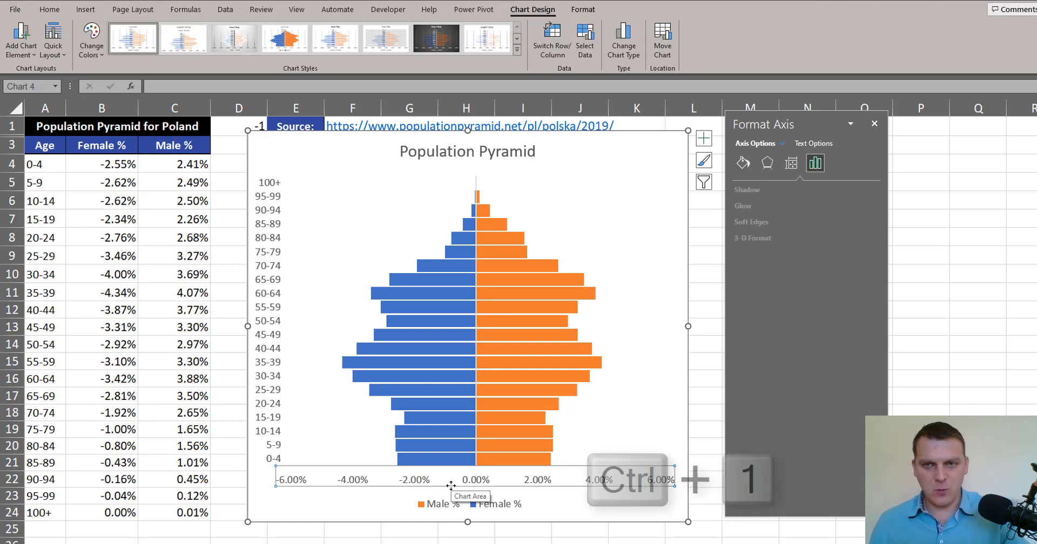
pyautogui.click(740, 189)
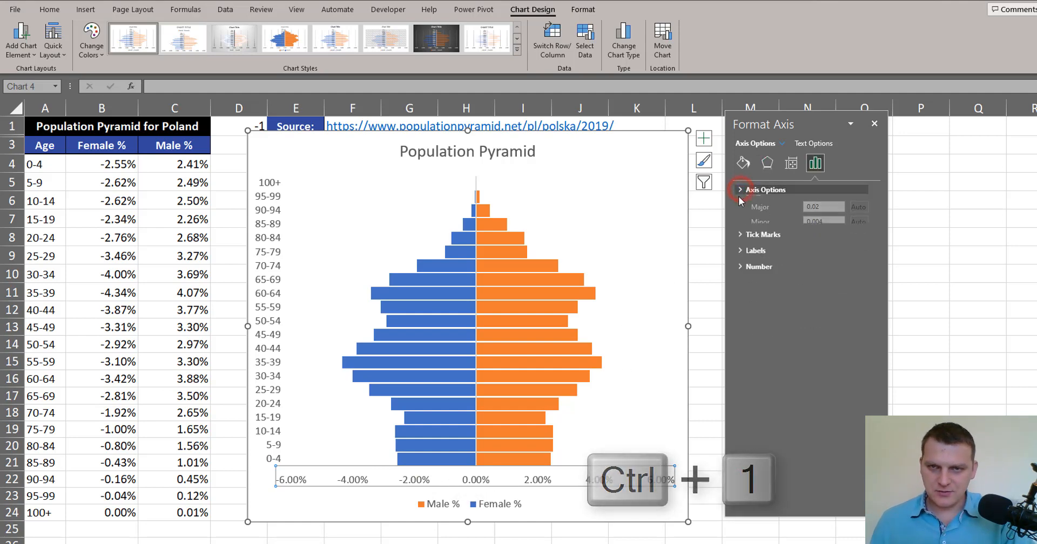
pyautogui.click(744, 238)
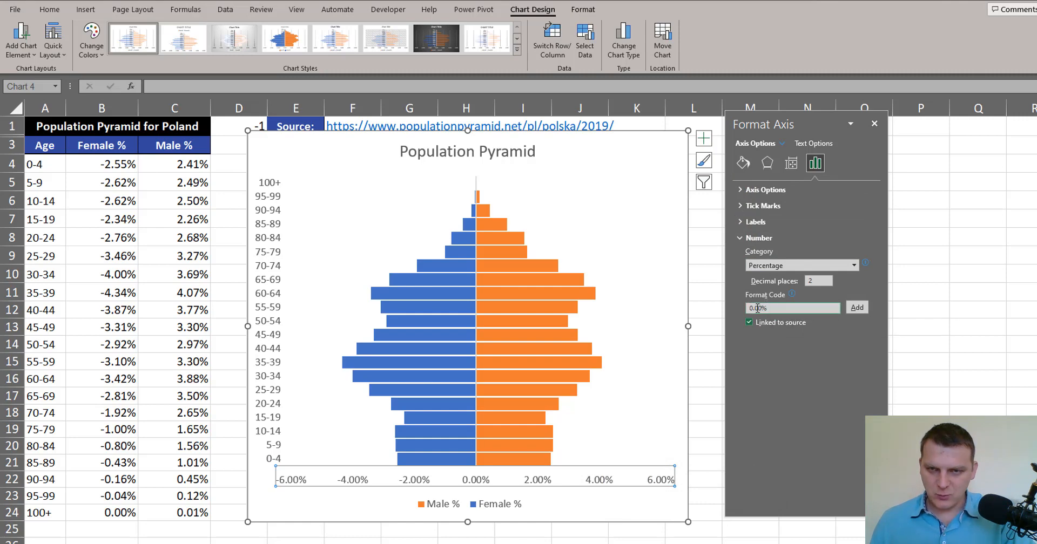
pyautogui.click(750, 308)
pyautogui.moveTo(783, 309); pyautogui.dragTo(711, 311)
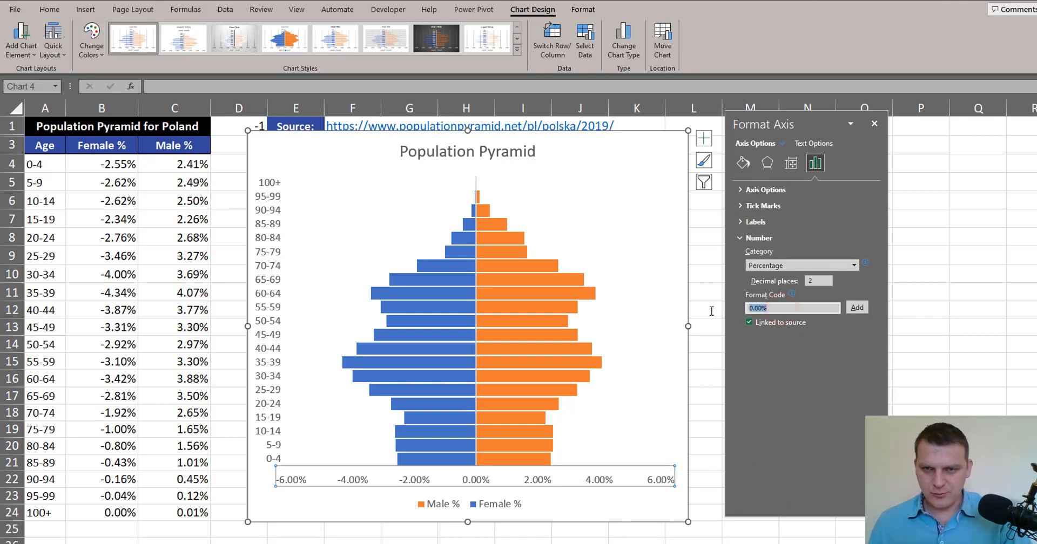
pyautogui.click(772, 311)
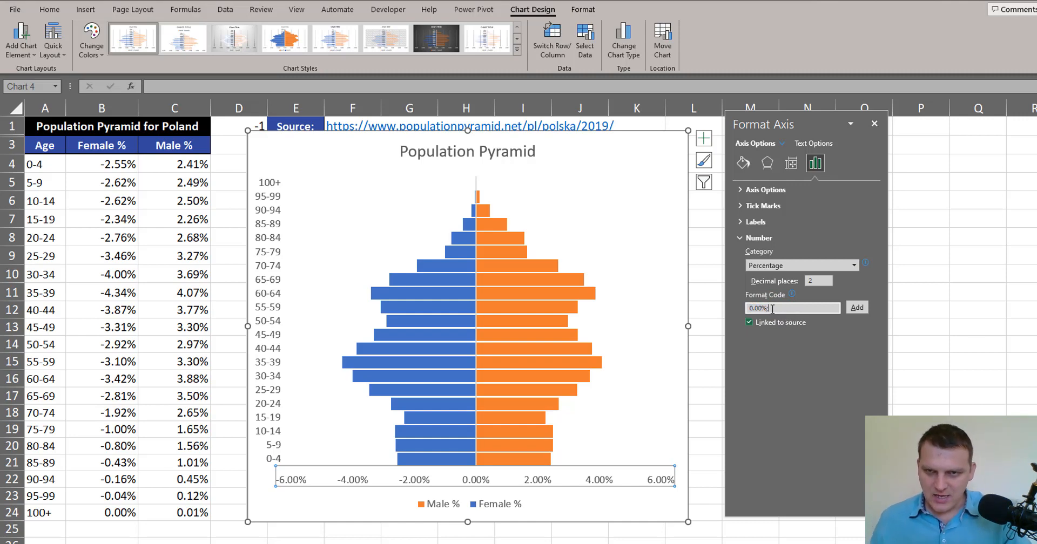
pyautogui.write(';0.00%')
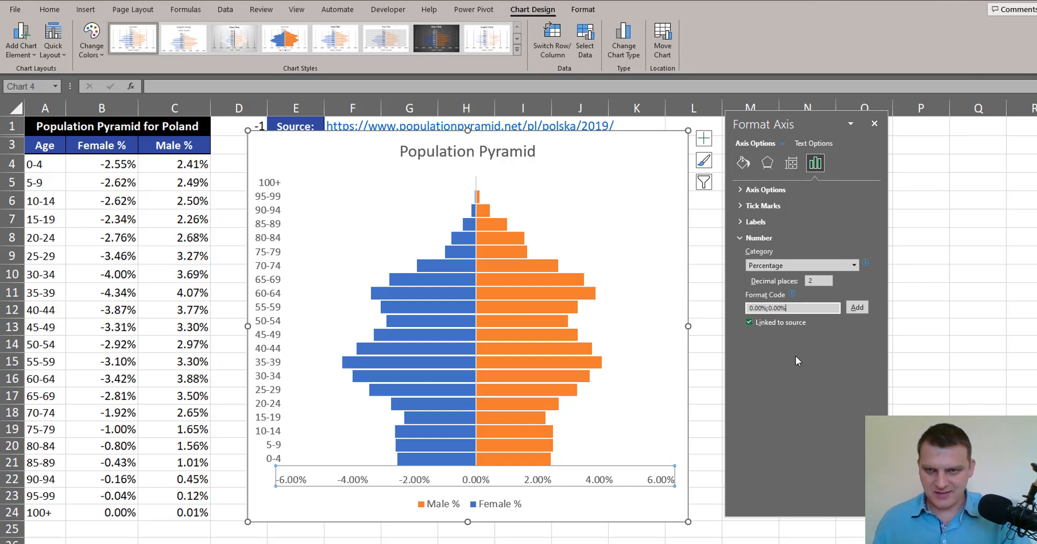
pyautogui.click(857, 309)
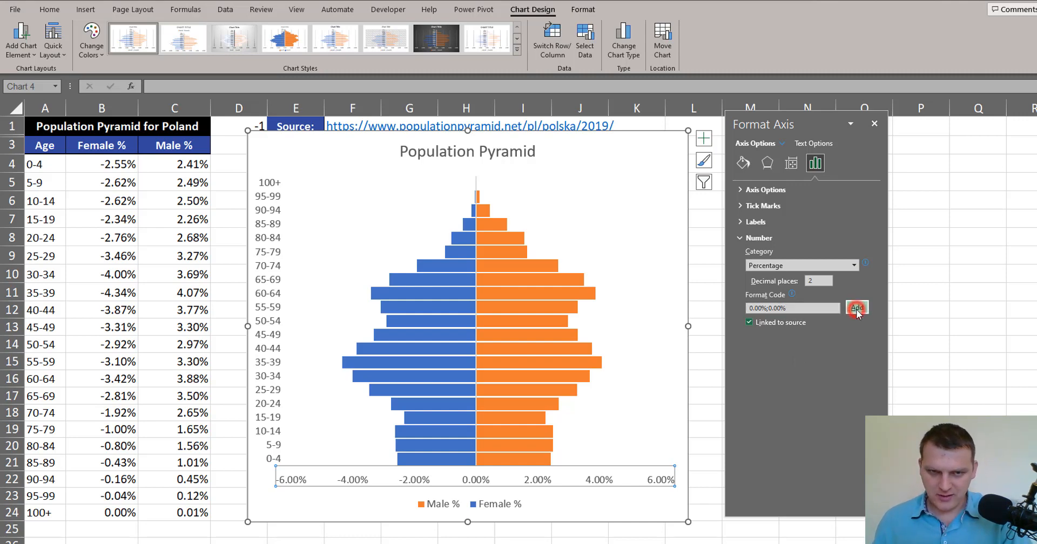
pyautogui.click(285, 503)
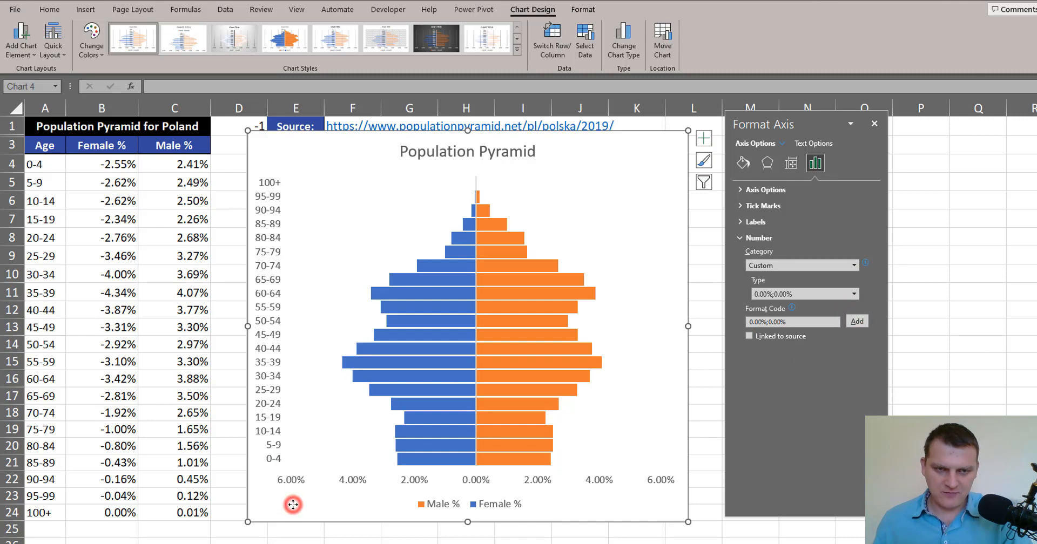
pyautogui.click(285, 481)
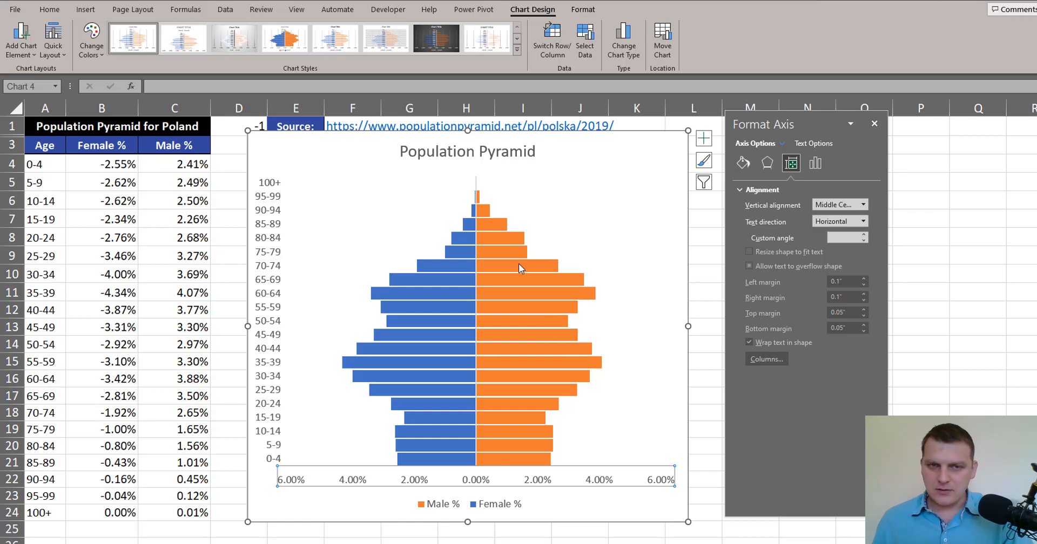
# Add data labels to both the Male % and Female % series of the chart
pyautogui.click(536, 357)
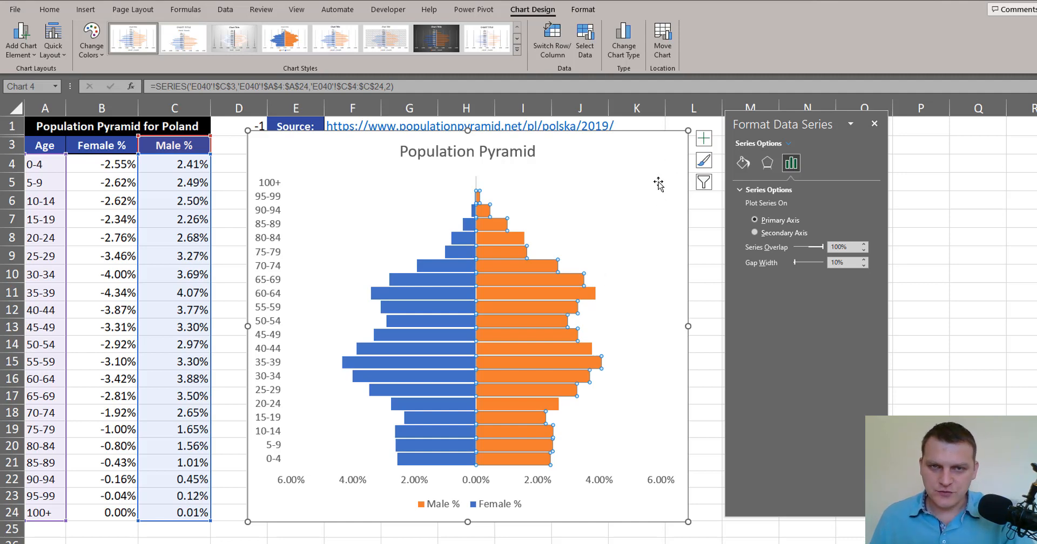
pyautogui.click(703, 138)
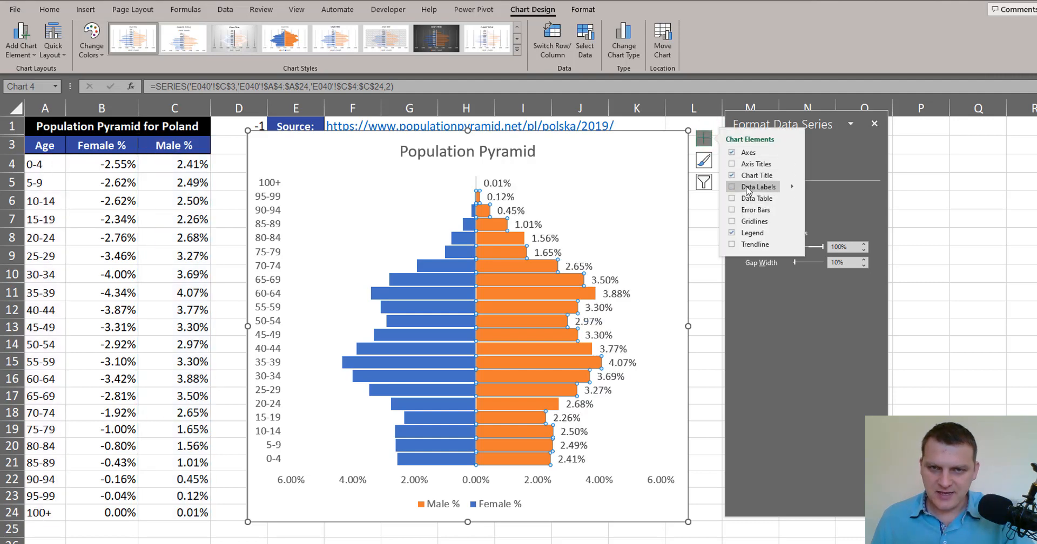
pyautogui.click(588, 166)
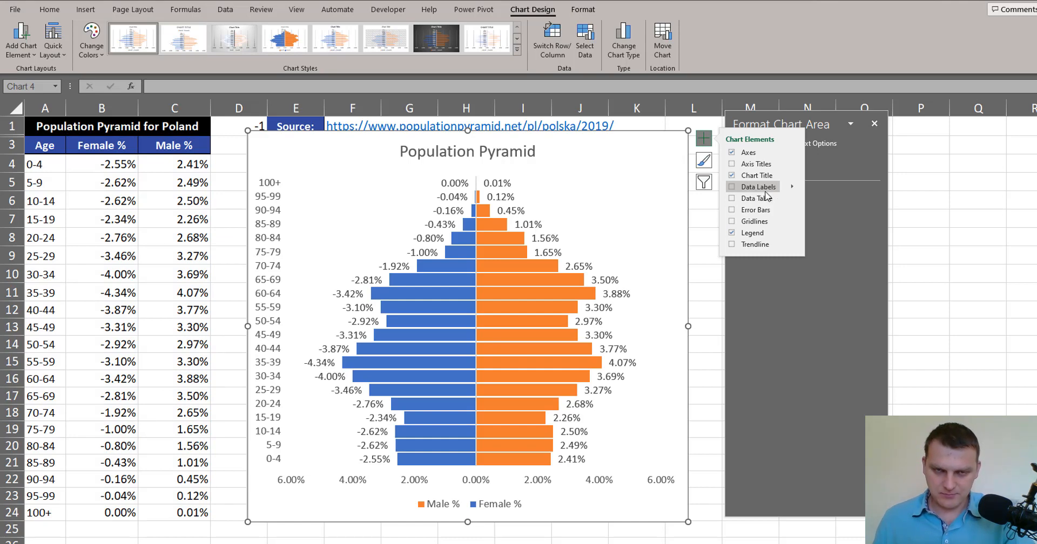
pyautogui.click(732, 187)
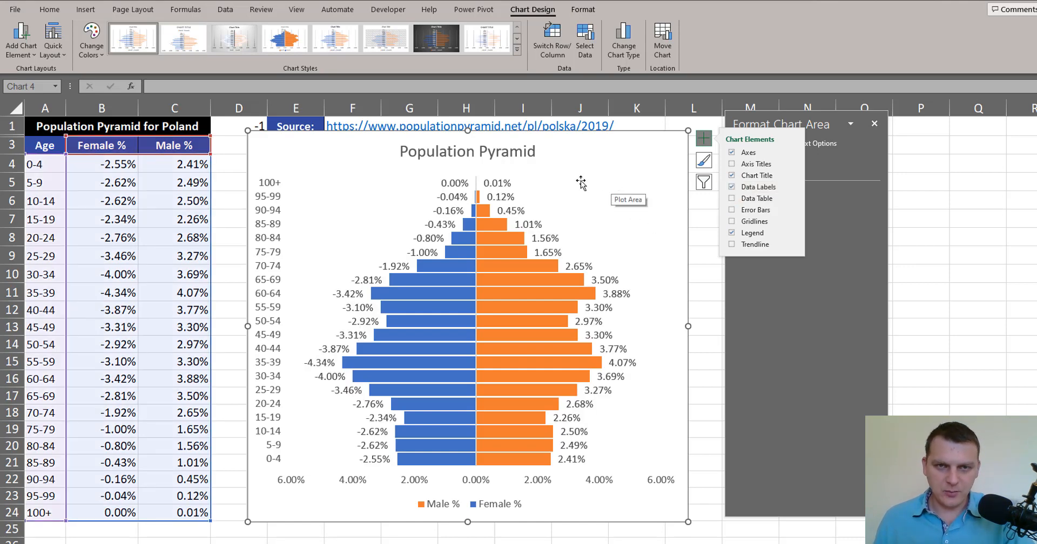
# Reduce the font size of the Male % and Female % data labels to 7
pyautogui.click(502, 185)
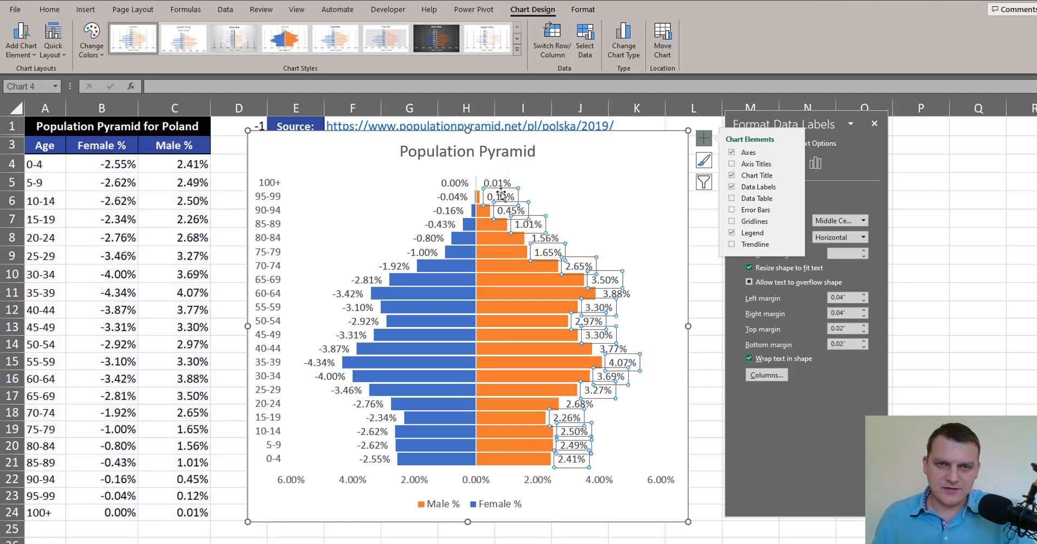
pyautogui.click(50, 9)
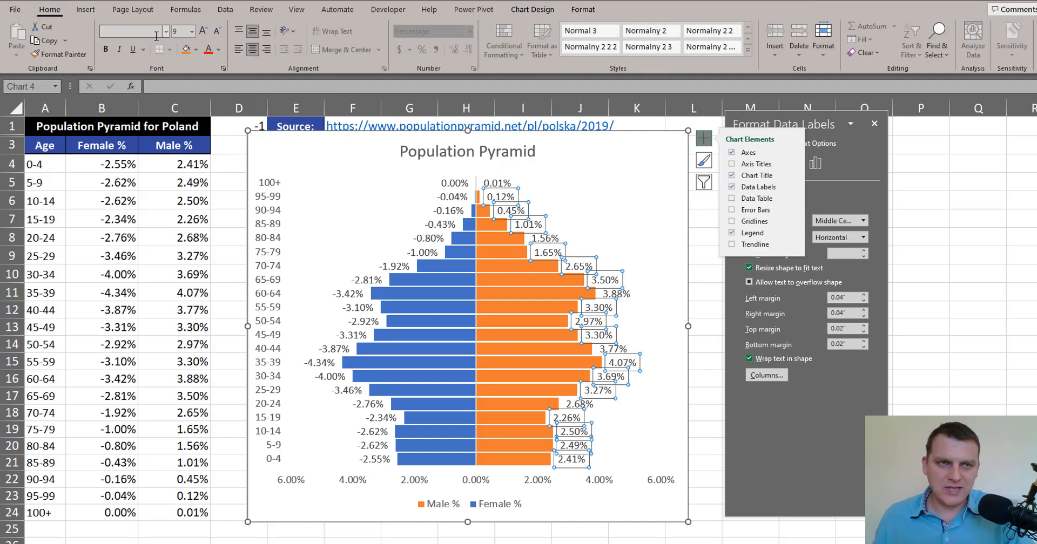
pyautogui.click(218, 33)
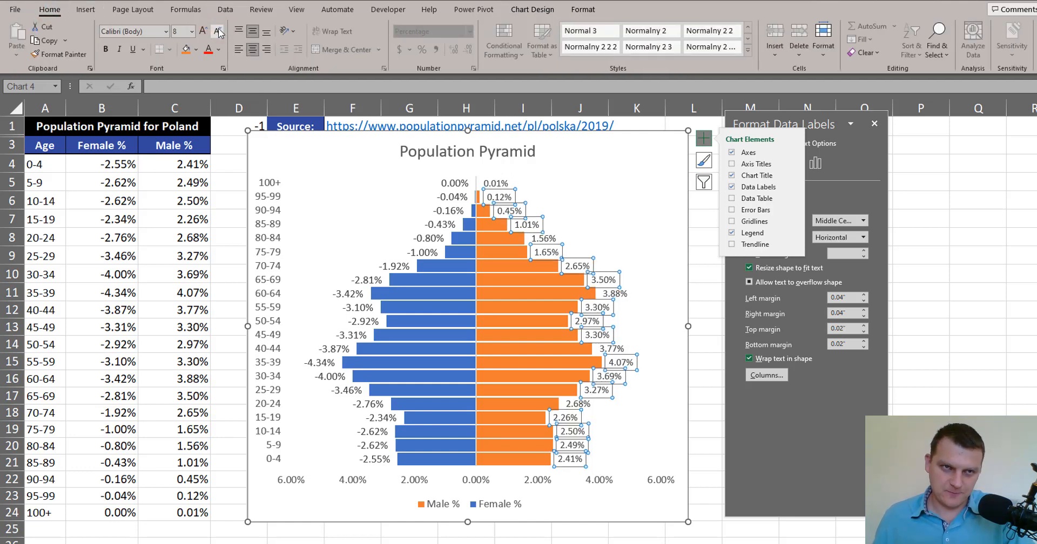
pyautogui.click(219, 33)
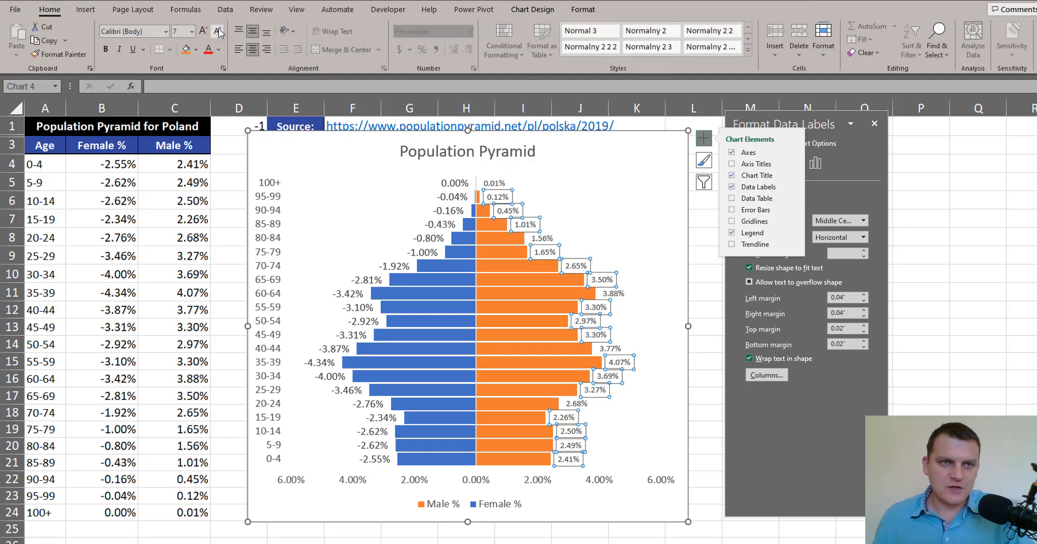
pyautogui.click(447, 184)
pyautogui.click(217, 30)
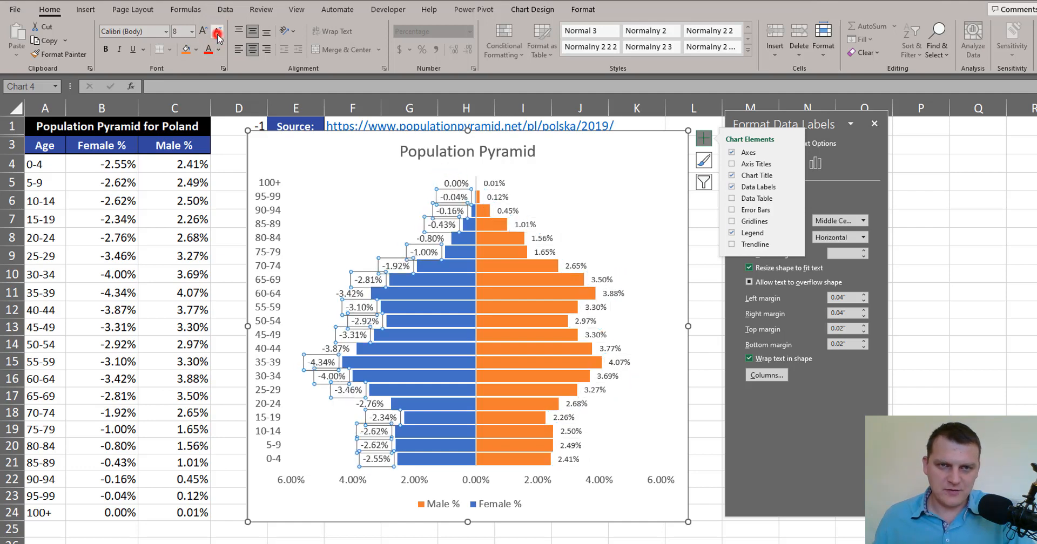
pyautogui.click(216, 31)
pyautogui.click(332, 158)
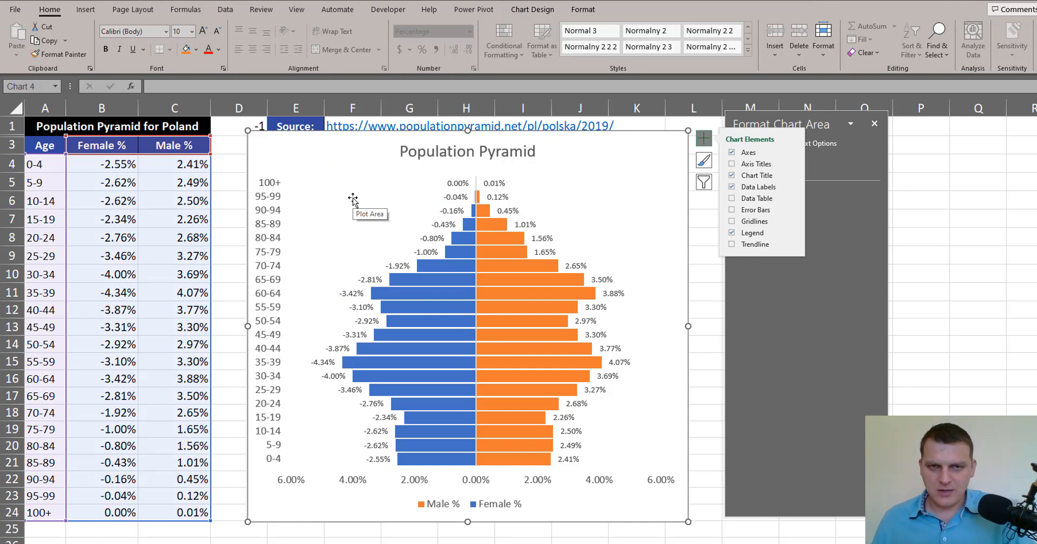
# Apply the custom number format 0.00%;0.00% to the Female % data labels so they display without minus signs
pyautogui.click(454, 201)
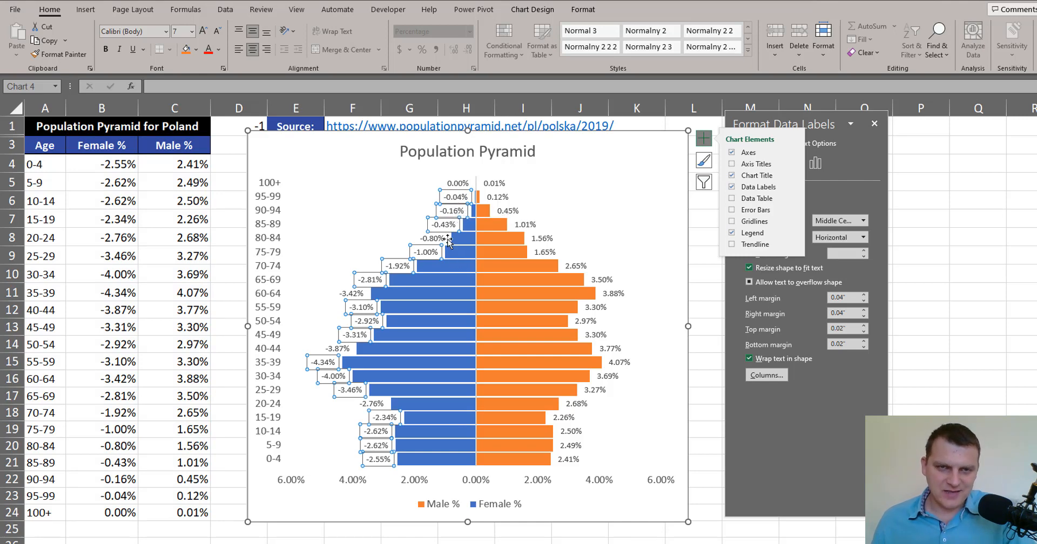
pyautogui.hotkey('ctrl', '1')
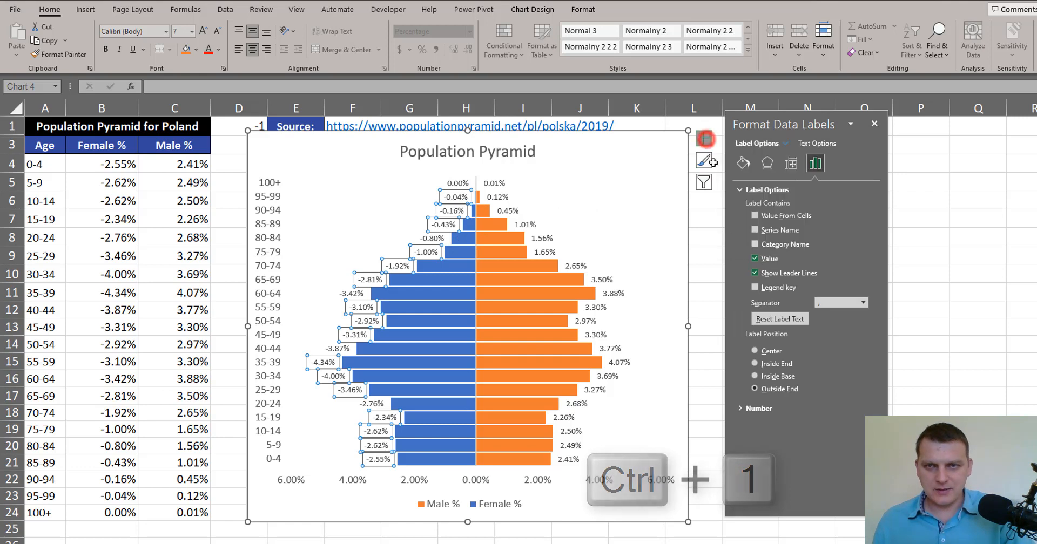
pyautogui.click(740, 190)
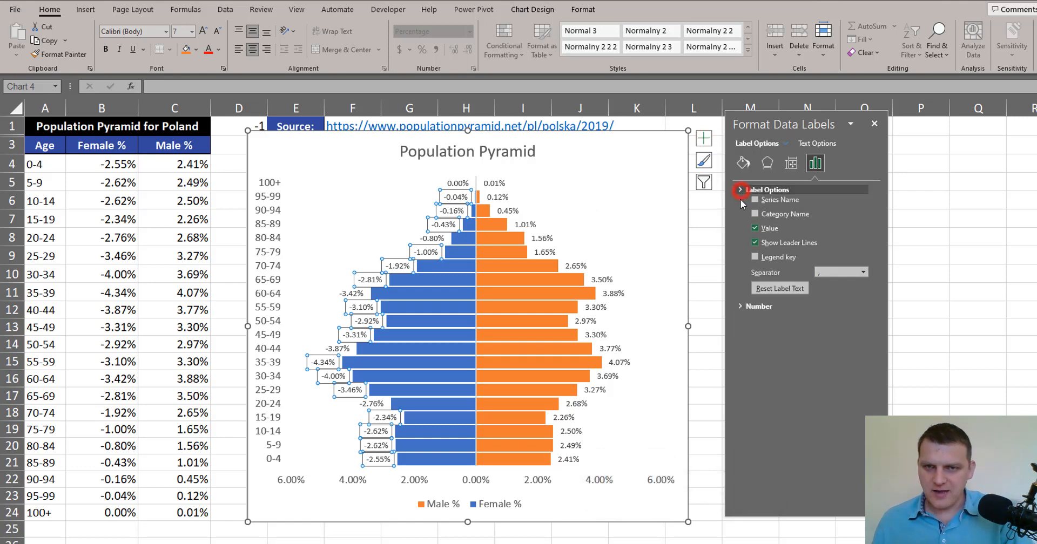
pyautogui.click(741, 205)
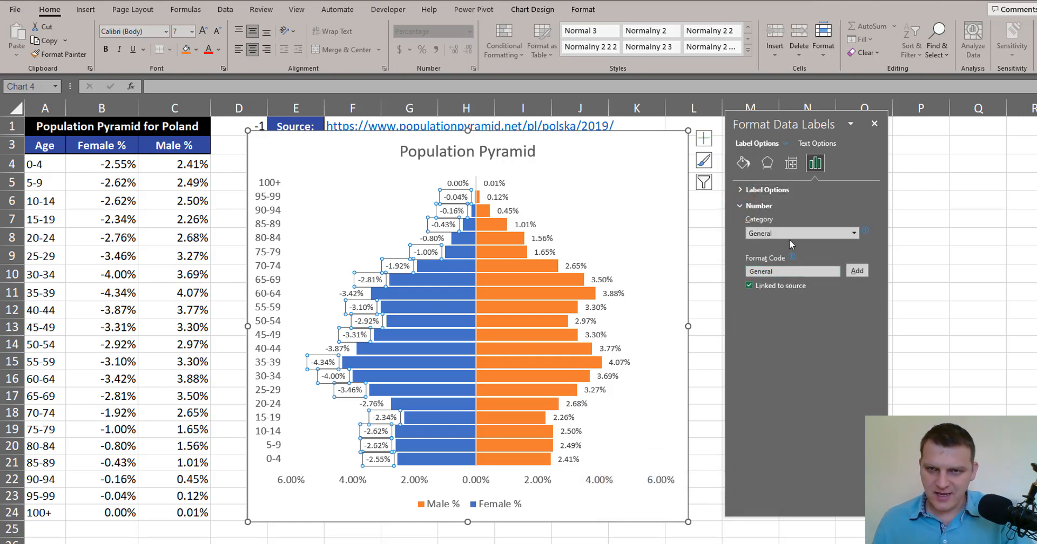
pyautogui.click(773, 287)
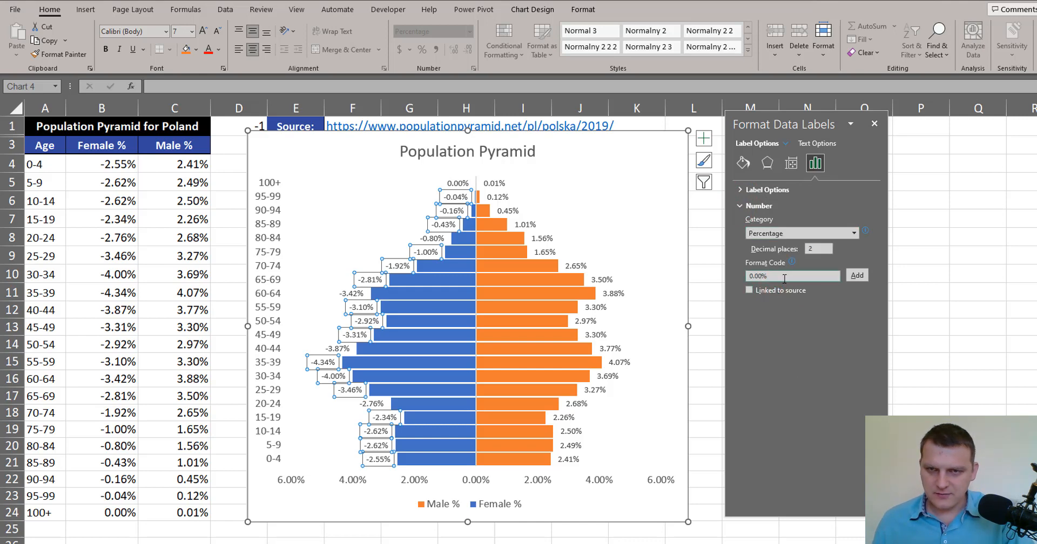
pyautogui.click(749, 276)
pyautogui.doubleClick(771, 276)
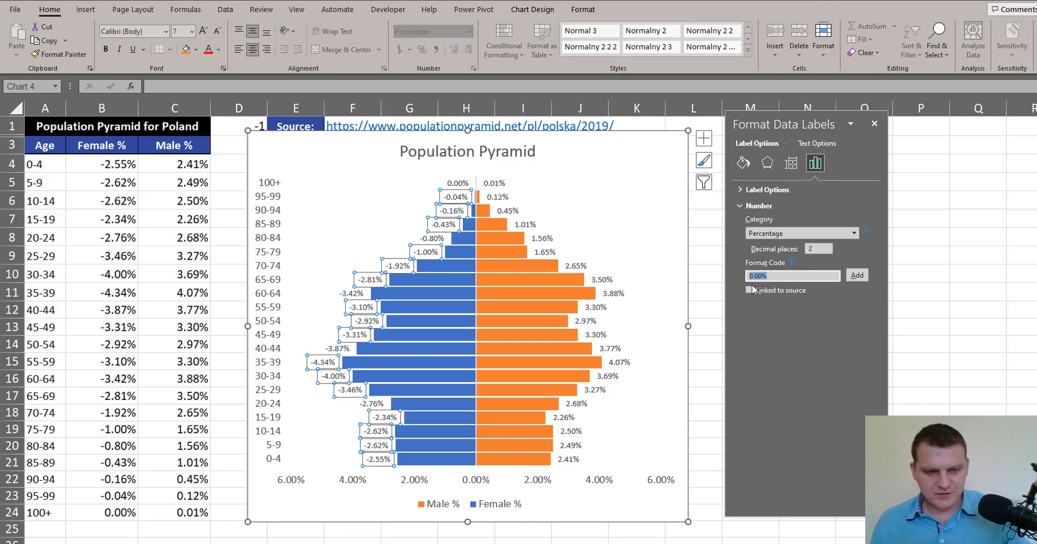
pyautogui.click(778, 278)
pyautogui.write(';0.00%')
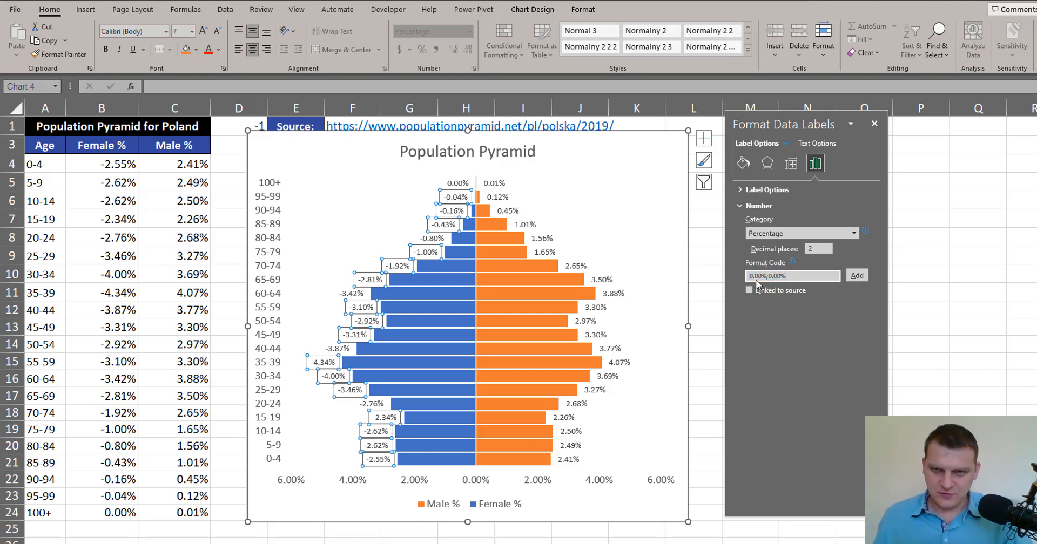
pyautogui.moveTo(766, 275); pyautogui.dragTo(788, 278)
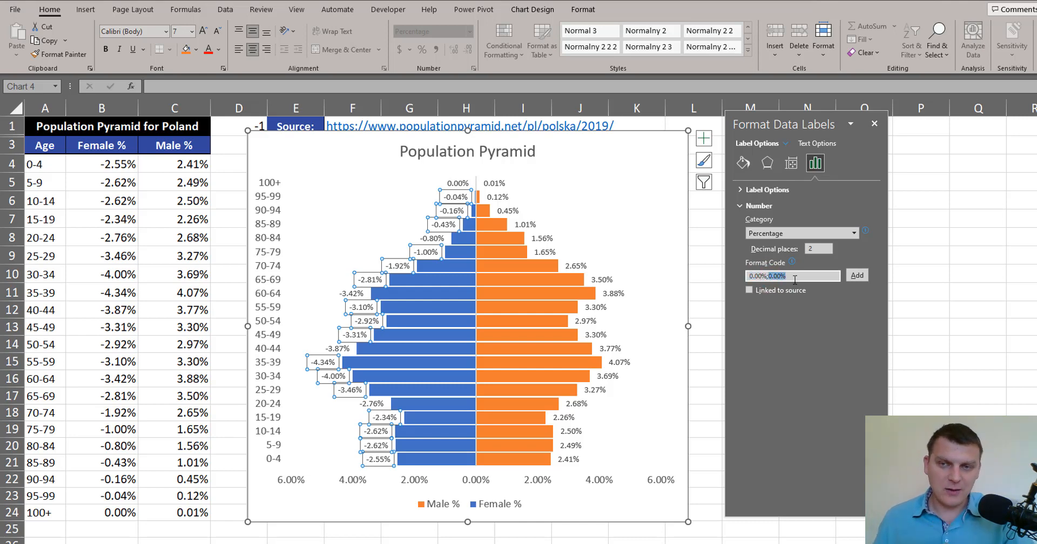
pyautogui.click(859, 275)
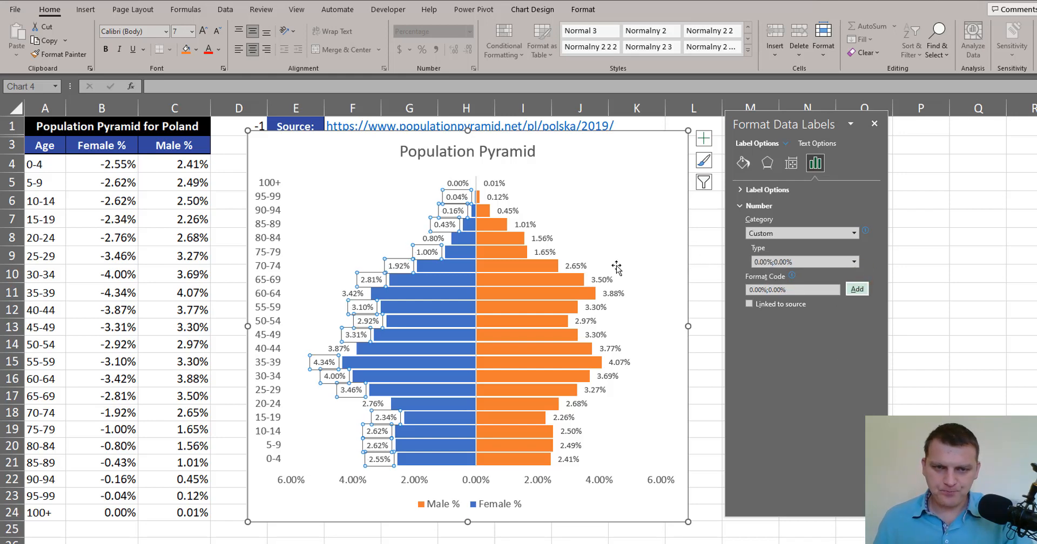
pyautogui.click(536, 488)
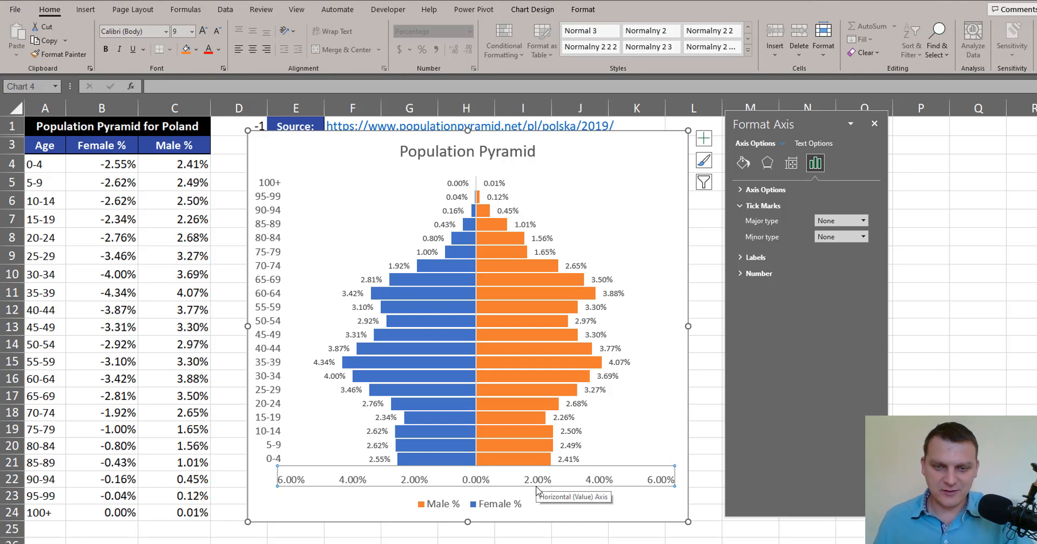
pyautogui.click(438, 226)
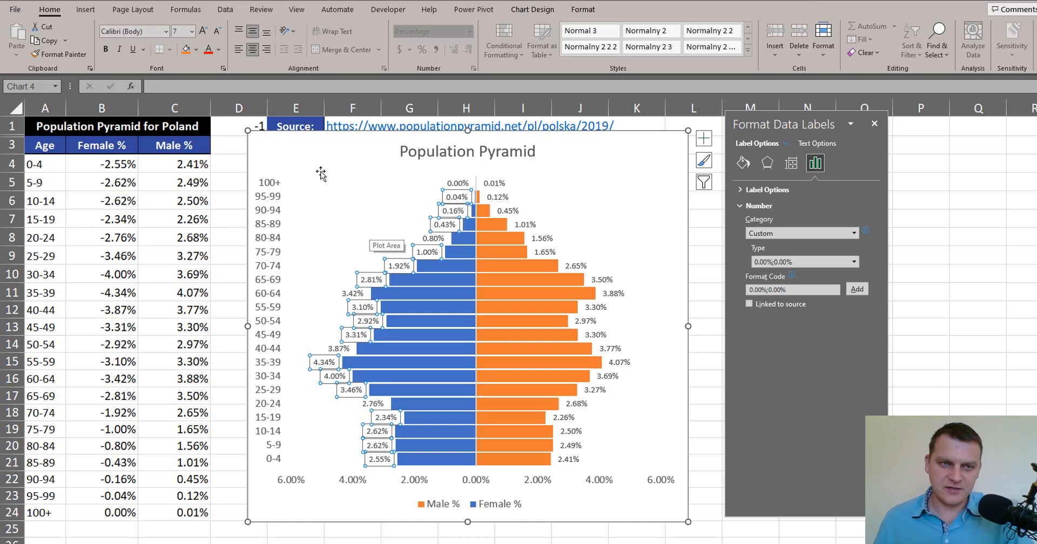
pyautogui.click(333, 156)
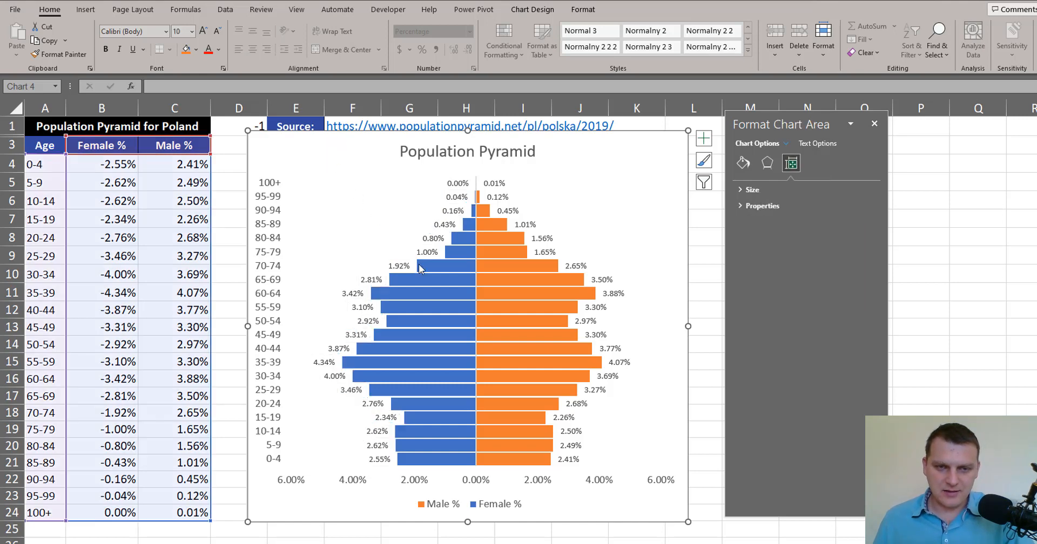
# Try the Top Right position for the chart legend and undo the change
pyautogui.click(468, 503)
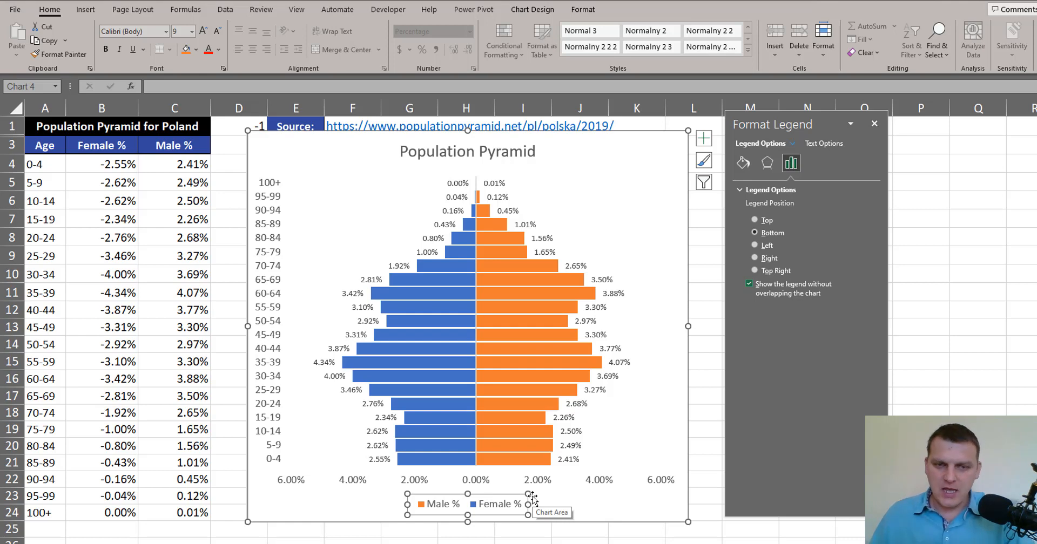
pyautogui.hotkey('ctrl', '1')
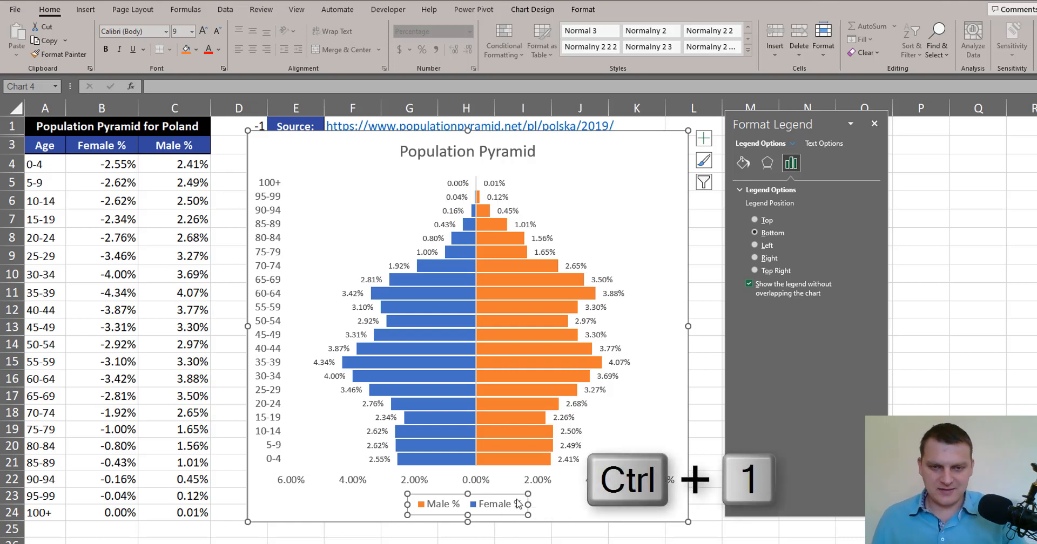
pyautogui.click(704, 138)
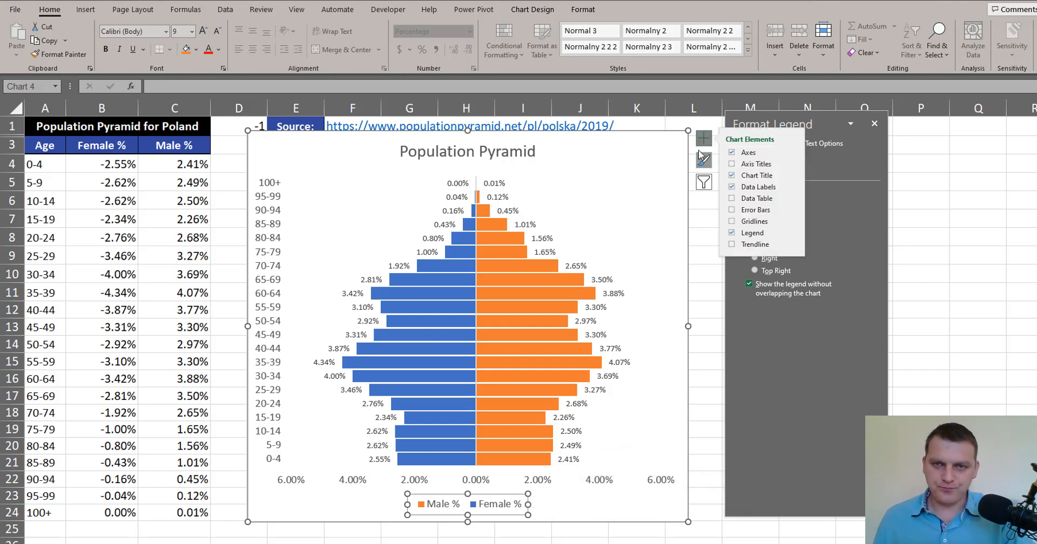
pyautogui.click(704, 138)
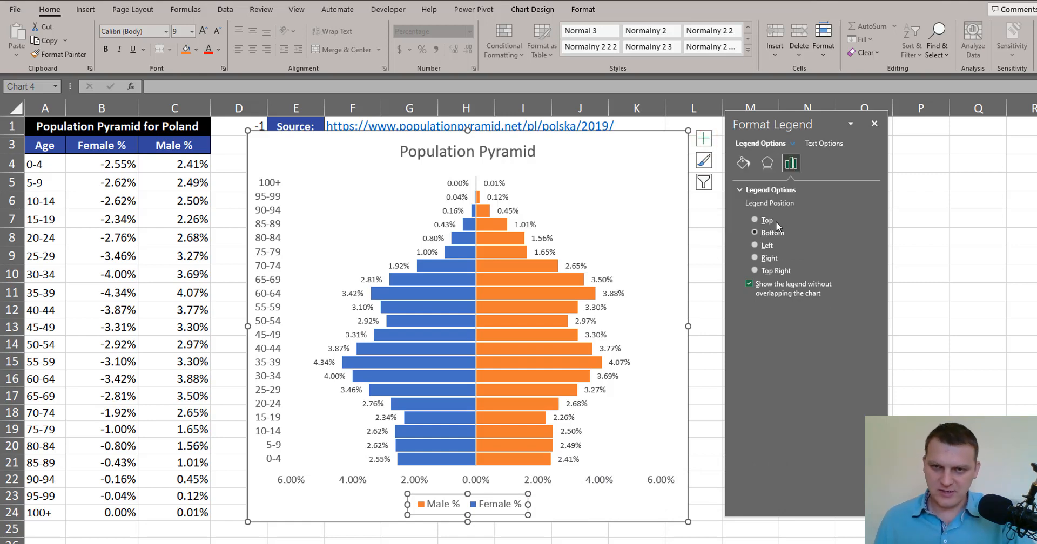
pyautogui.click(771, 271)
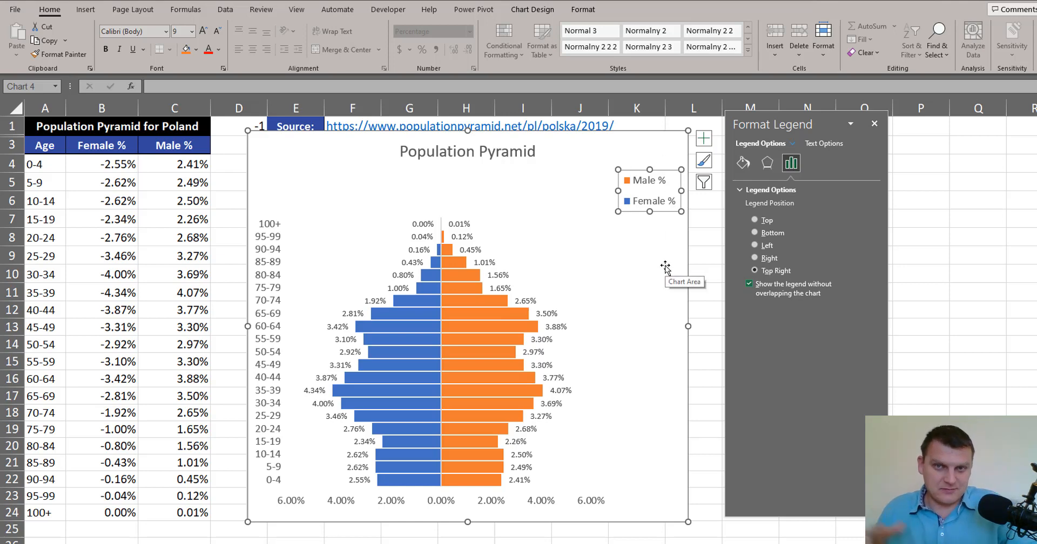
pyautogui.hotkey('ctrl', 'z')
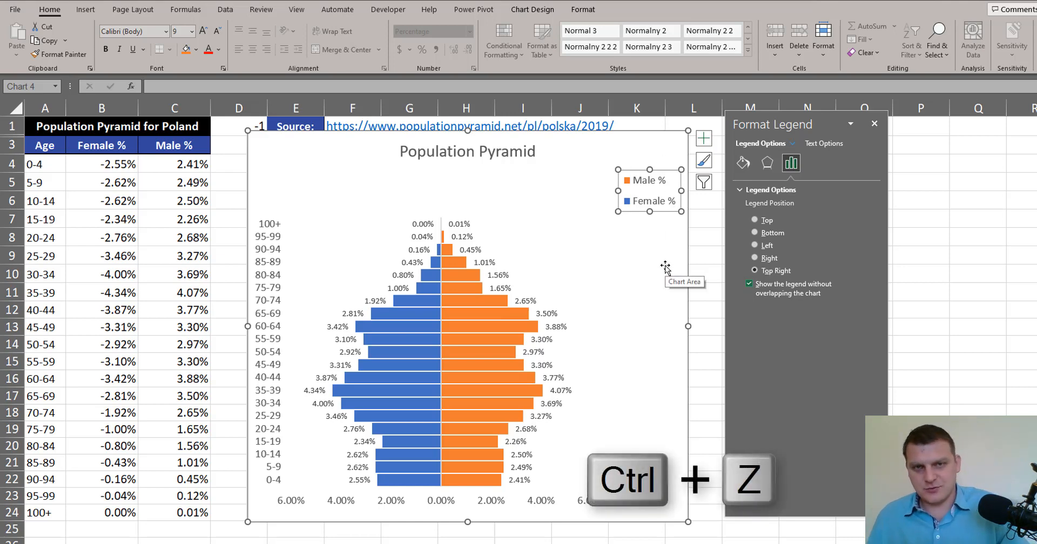
pyautogui.hotkey('ctrl', 'z')
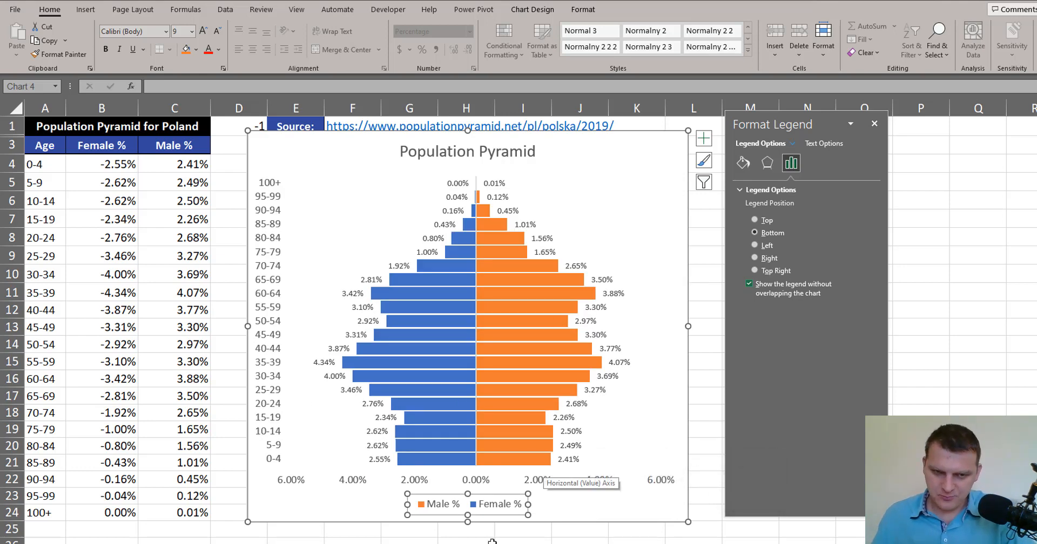
# Move the legend into the empty upper-right area of the chart and narrow it so Male % and Female % stack vertically
pyautogui.click(874, 124)
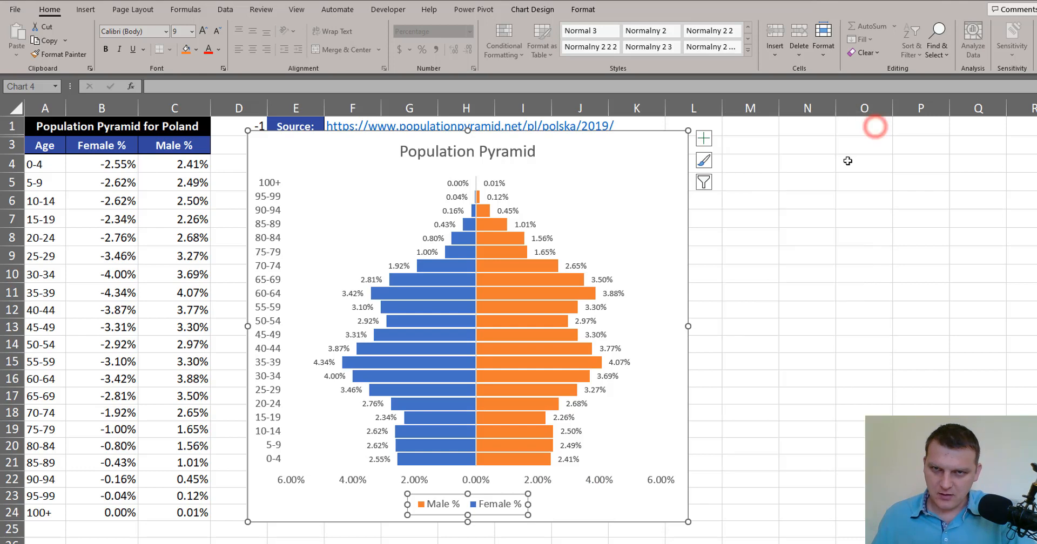
pyautogui.moveTo(488, 494); pyautogui.dragTo(616, 214)
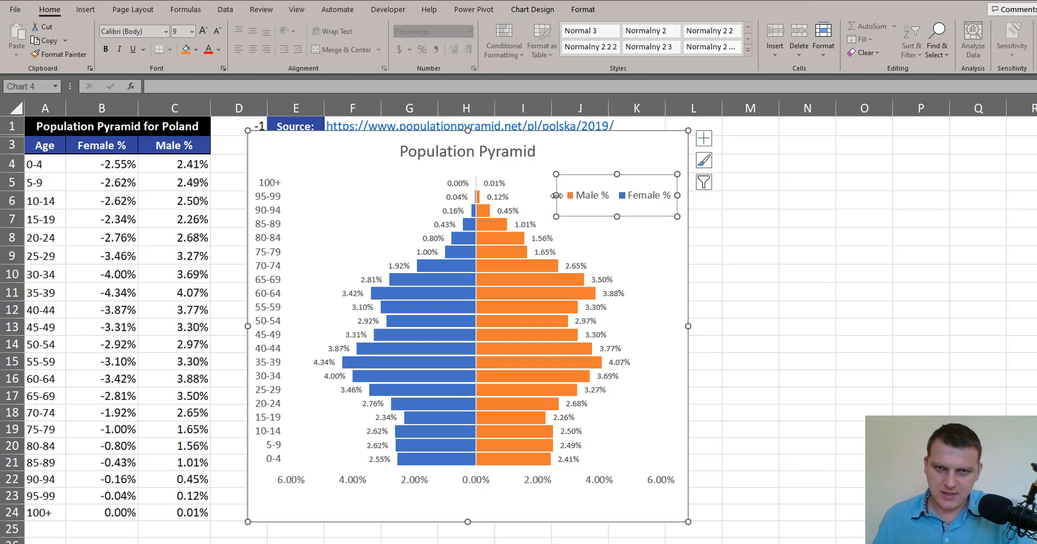
pyautogui.moveTo(556, 195); pyautogui.dragTo(602, 198)
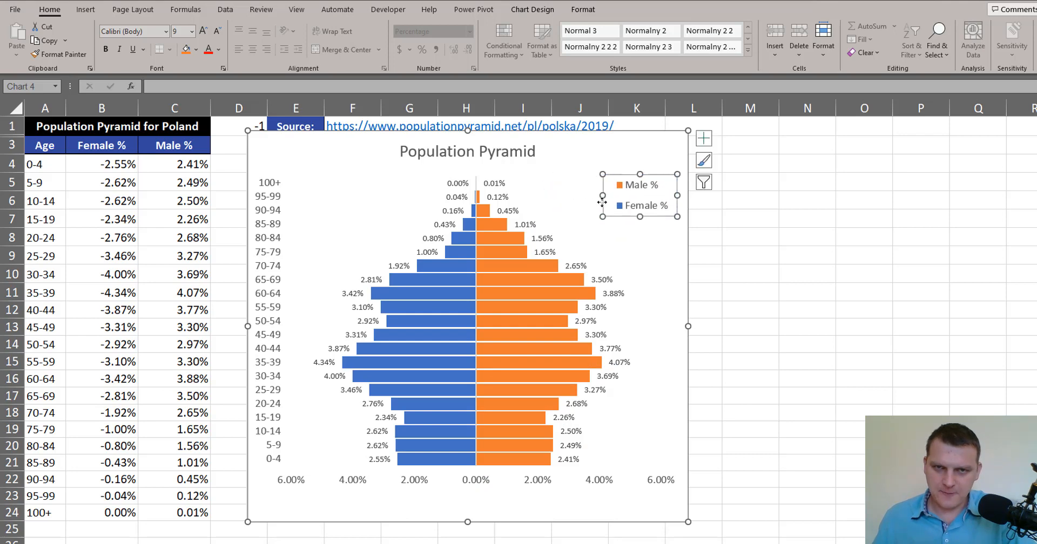
pyautogui.moveTo(656, 174); pyautogui.dragTo(655, 165)
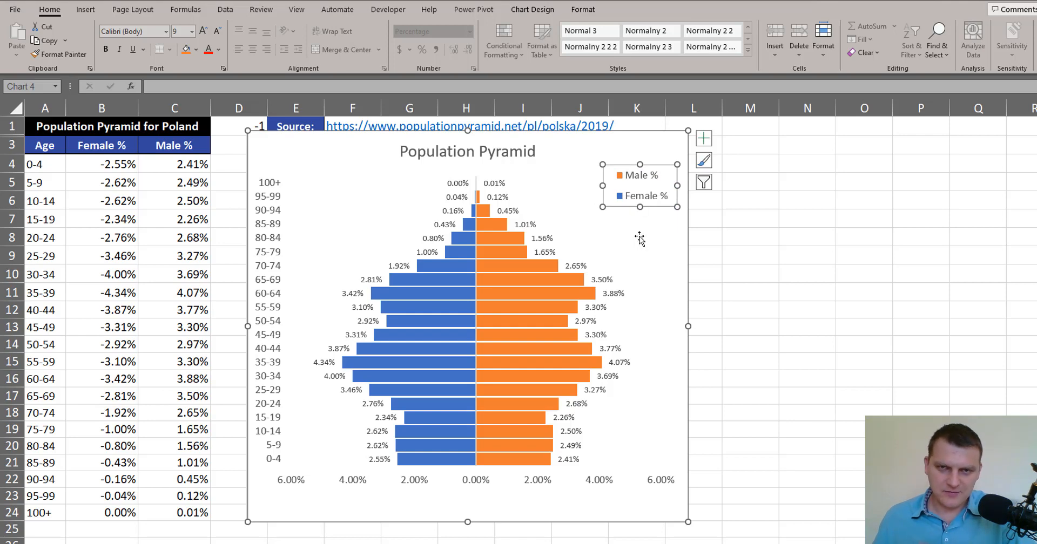
# Extend the plot area downward into the space below the bars and shift the legend slightly down and to the left
pyautogui.click(647, 213)
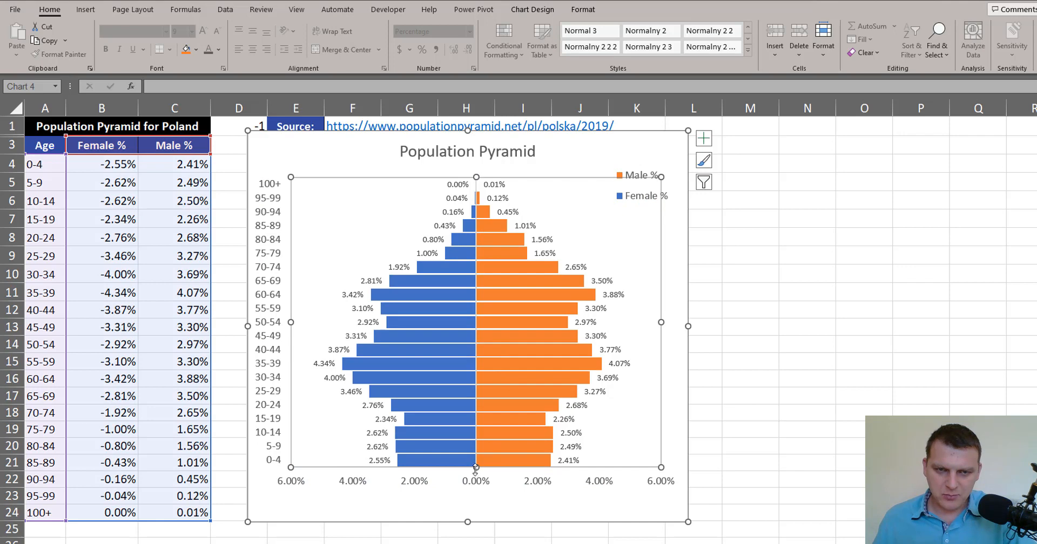
pyautogui.moveTo(476, 468); pyautogui.dragTo(473, 490)
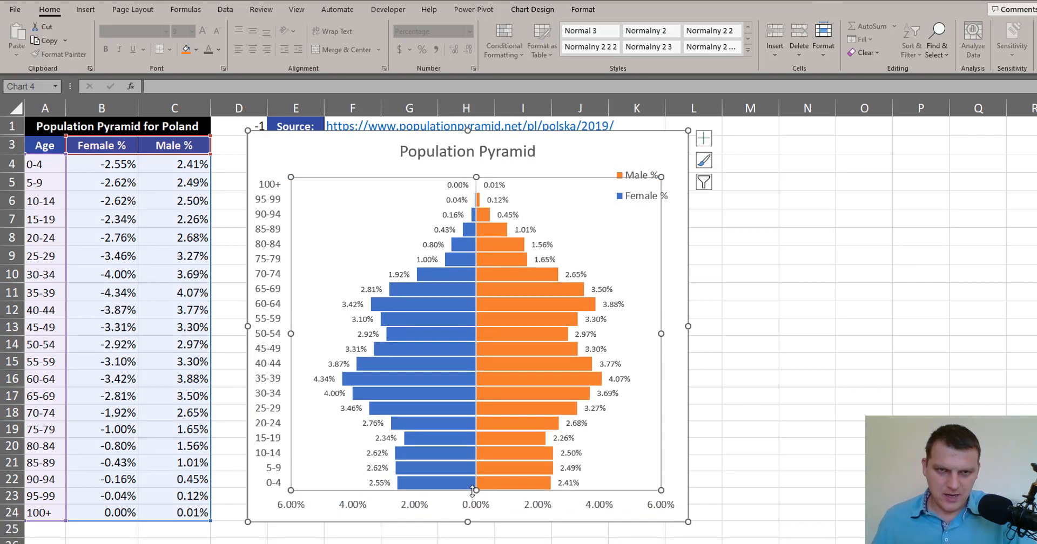
pyautogui.click(645, 174)
pyautogui.moveTo(656, 166); pyautogui.dragTo(647, 176)
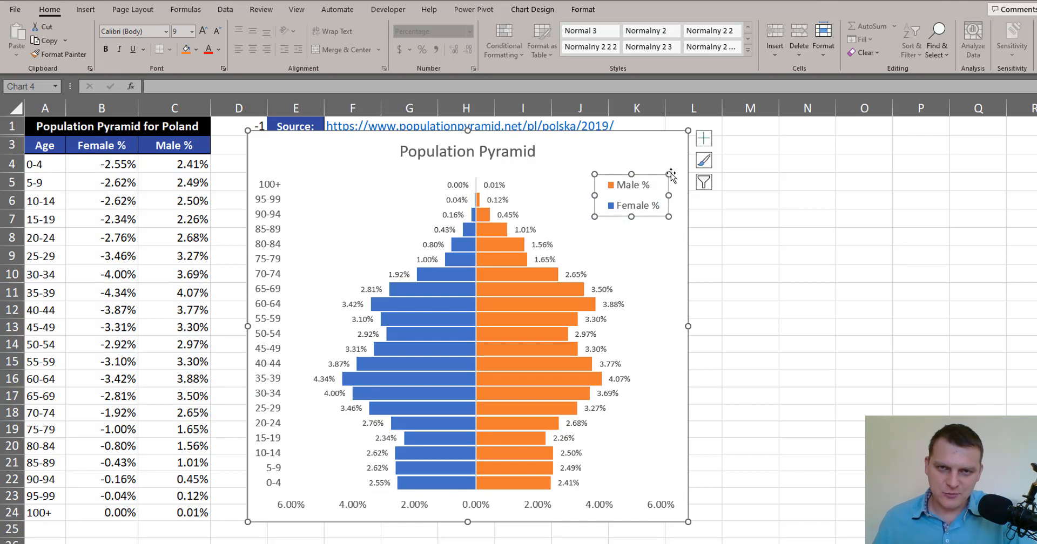
pyautogui.click(577, 162)
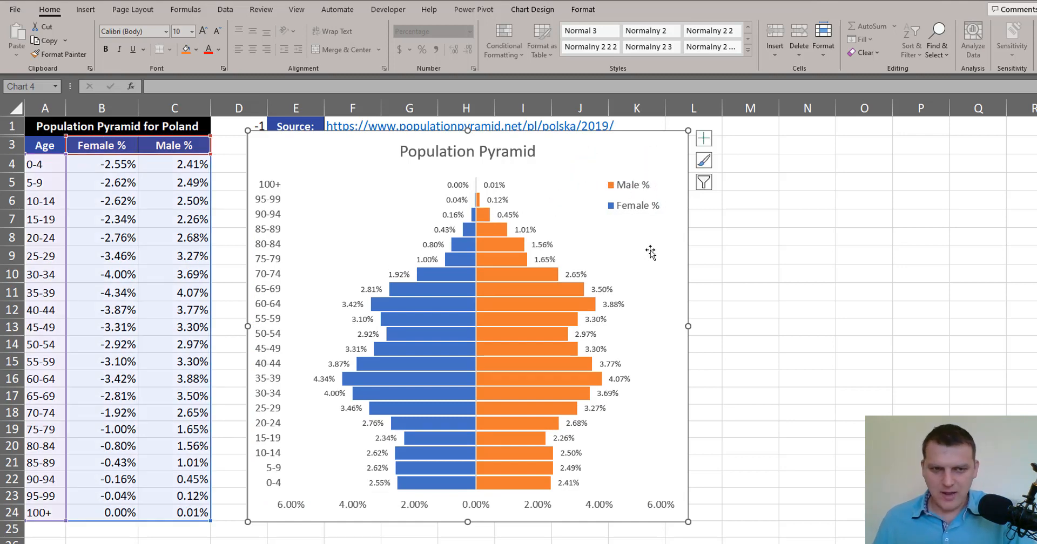